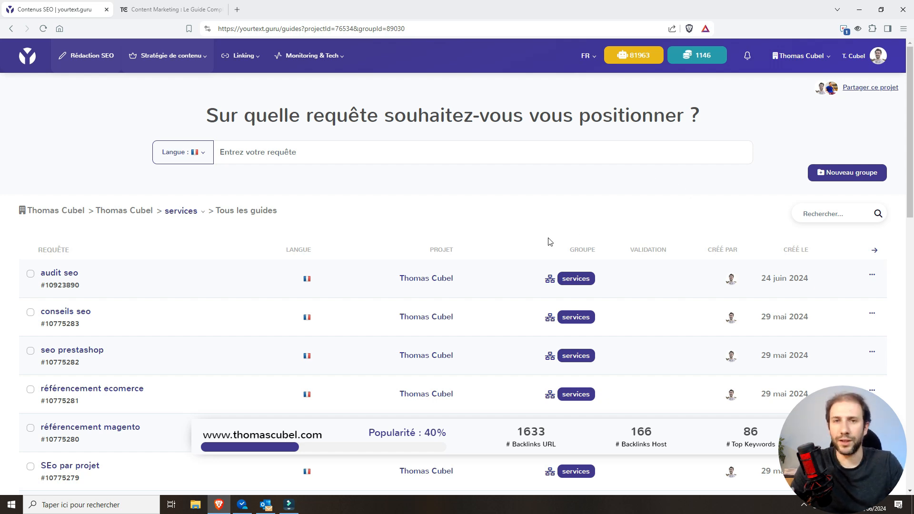
# Step: Create a French SEO guide for the query "guide content marketing" in the services group
pyautogui.click(352, 158)
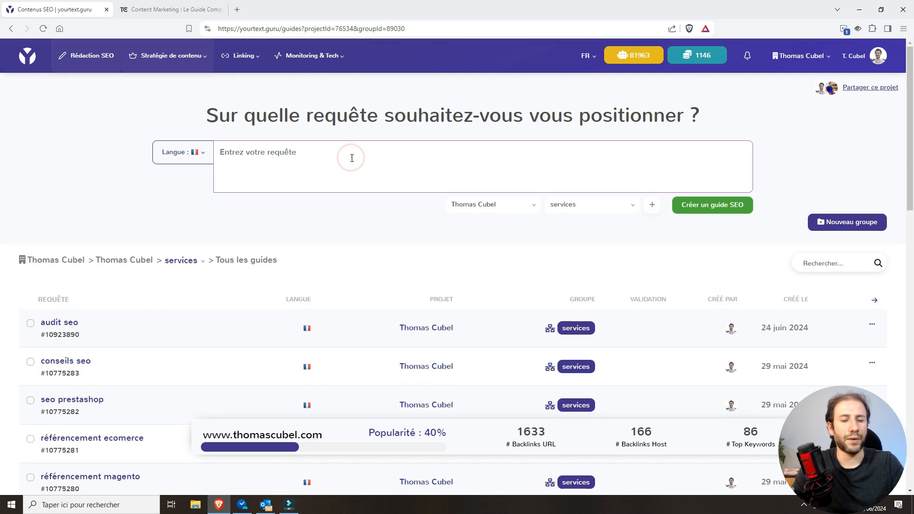
pyautogui.write('guide content marketing')
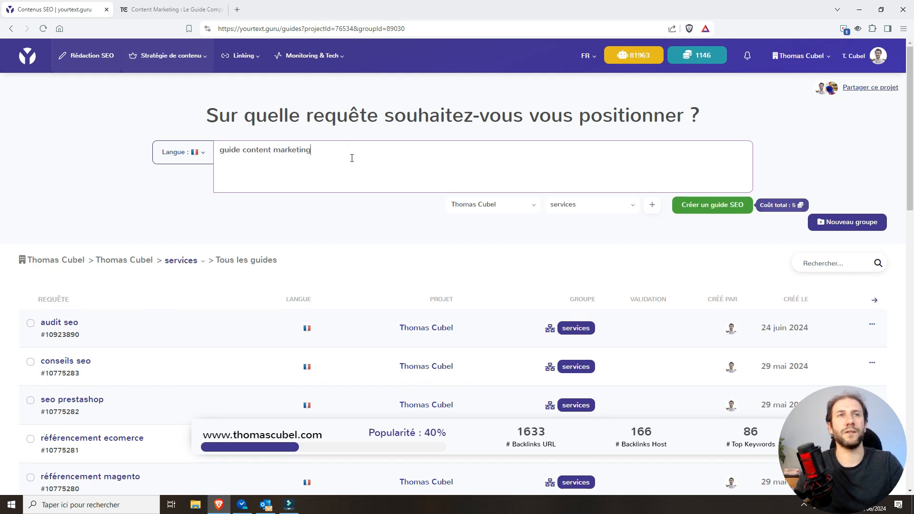
pyautogui.click(174, 10)
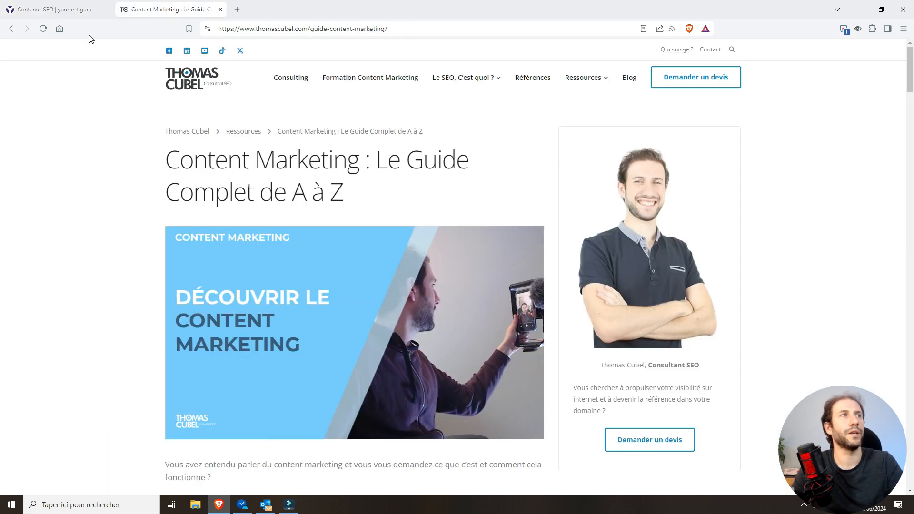
pyautogui.click(71, 9)
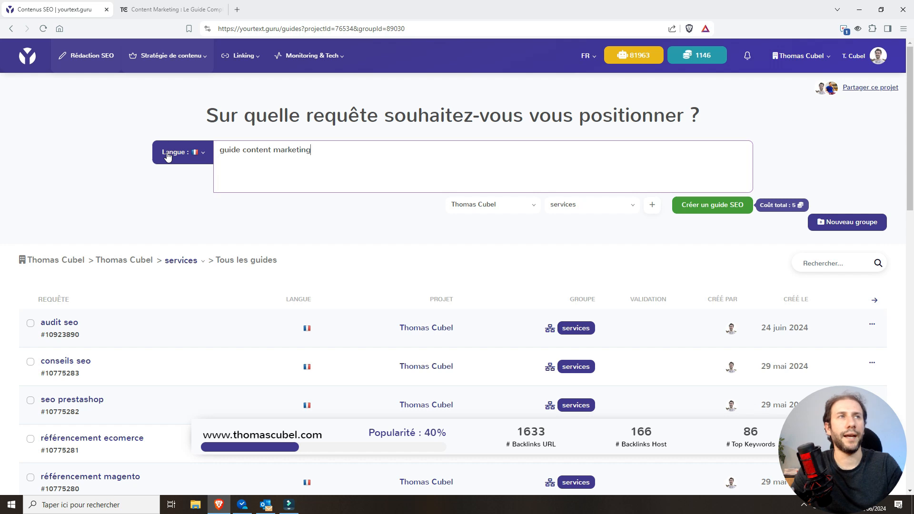
pyautogui.click(341, 154)
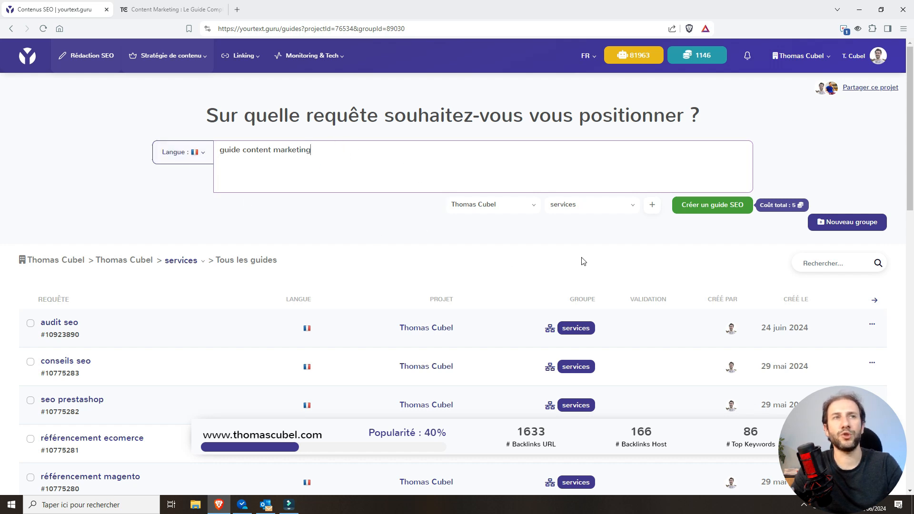
pyautogui.click(703, 208)
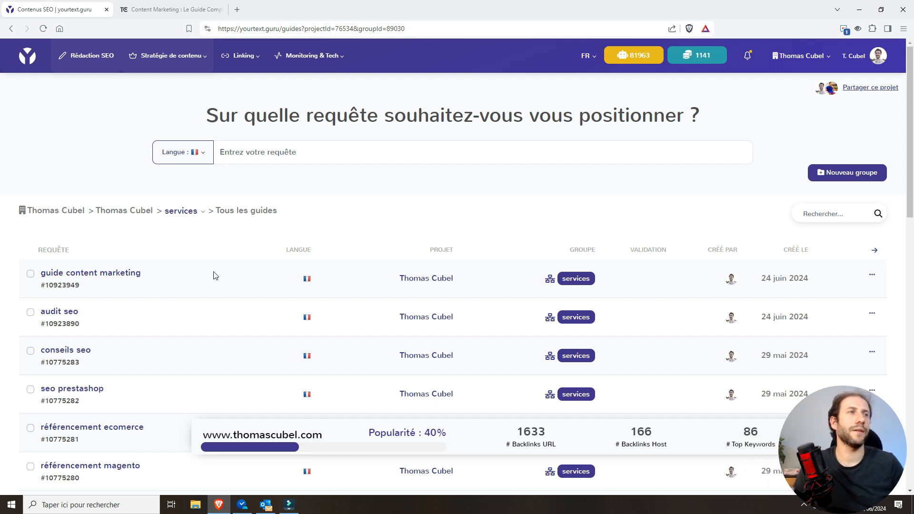
# Step: Open the "guide content marketing" guide and go to its empty content editor
pyautogui.click(120, 274)
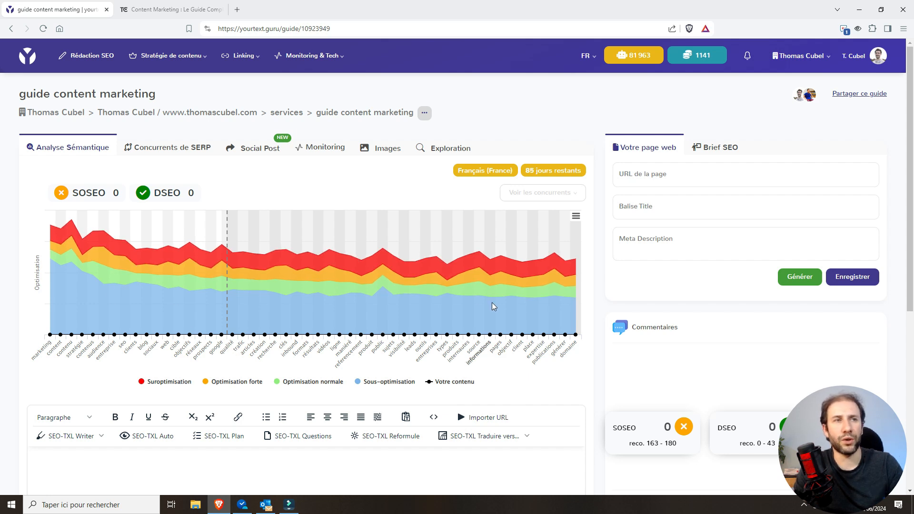
pyautogui.scroll(-1, 561, 316)
pyautogui.scroll(-3, 480, 387)
pyautogui.click(295, 328)
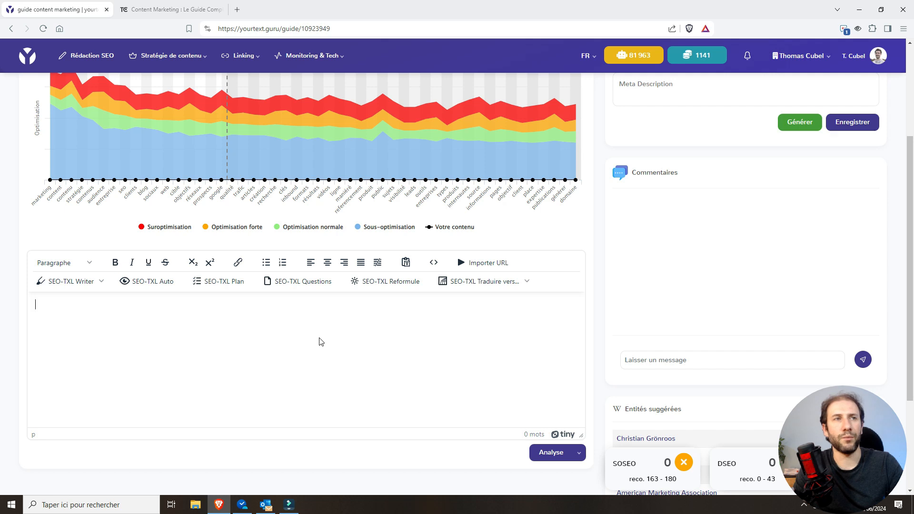
# Step: Look through the guide's SERP competitors, monitoring, images and exploration sections, returning to the semantic analysis
pyautogui.scroll(4, 338, 345)
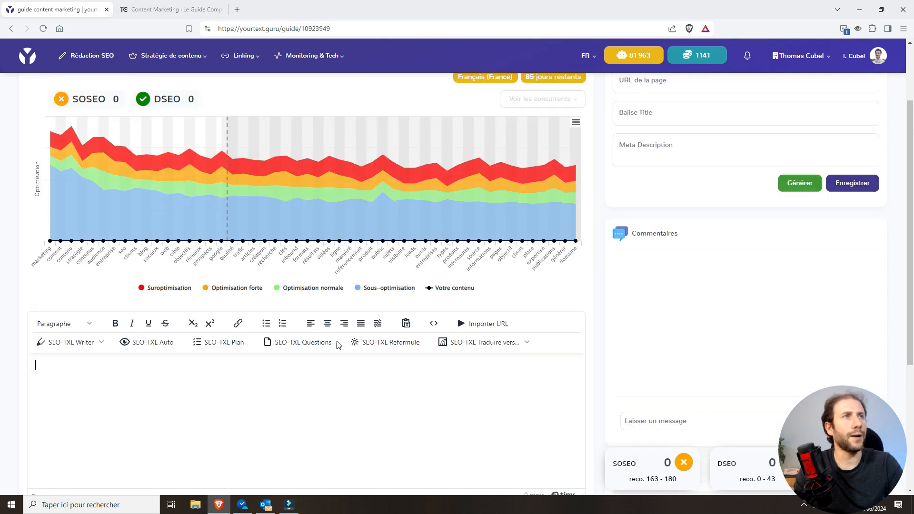
pyautogui.click(192, 151)
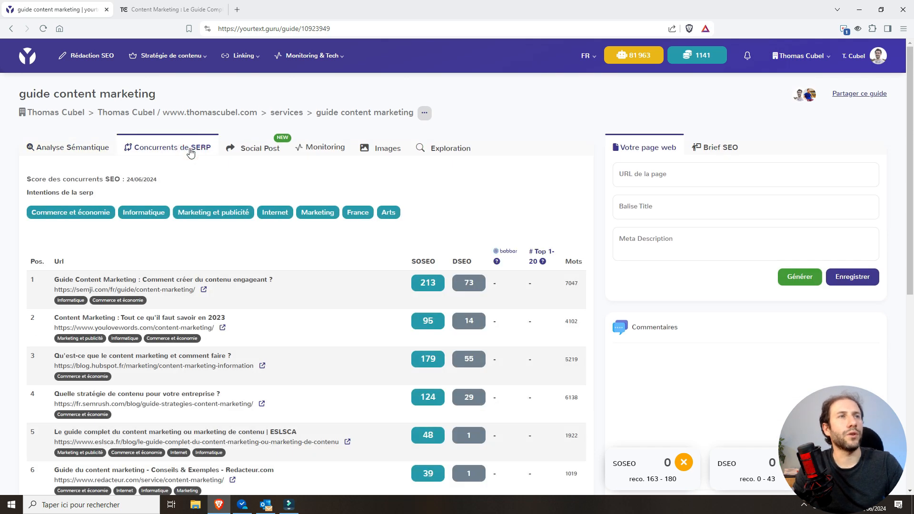
pyautogui.click(331, 149)
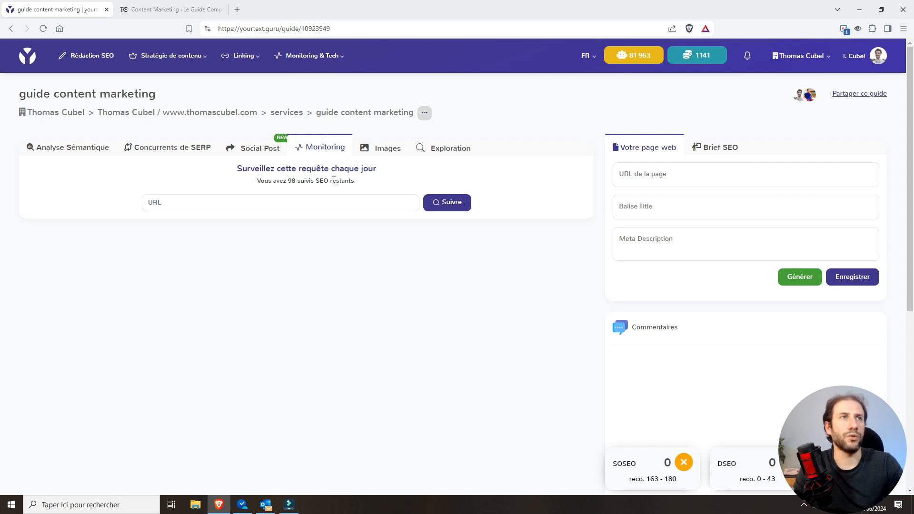
pyautogui.click(384, 146)
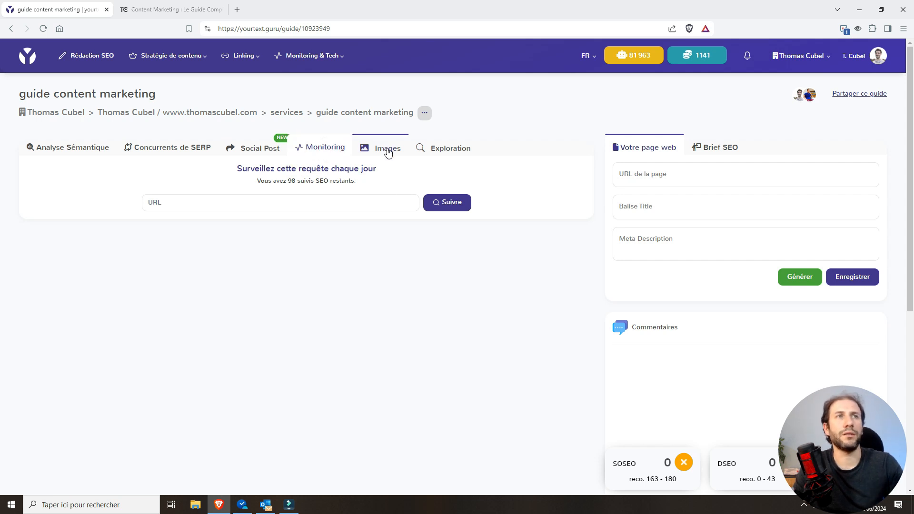
pyautogui.click(444, 149)
pyautogui.click(23, 148)
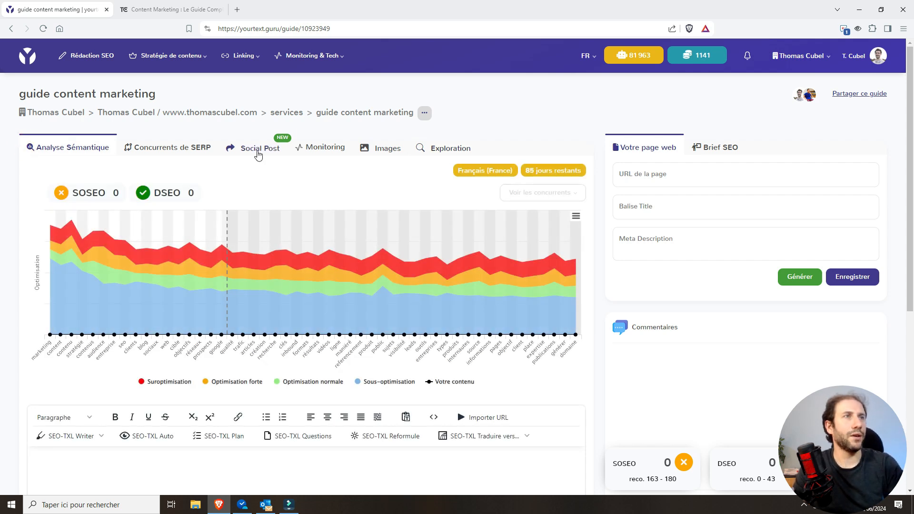
# Step: Examine the social post generator's available networks, writing styles and languages without choosing any
pyautogui.click(257, 151)
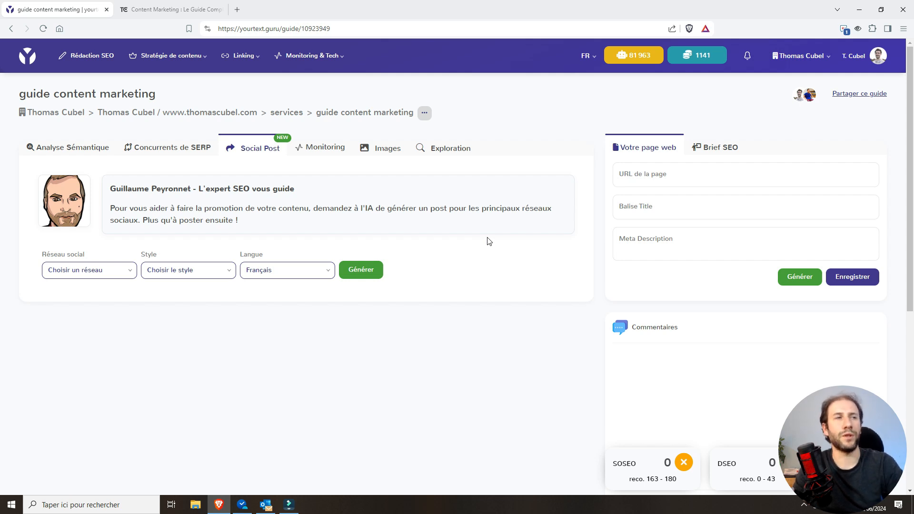
pyautogui.click(84, 270)
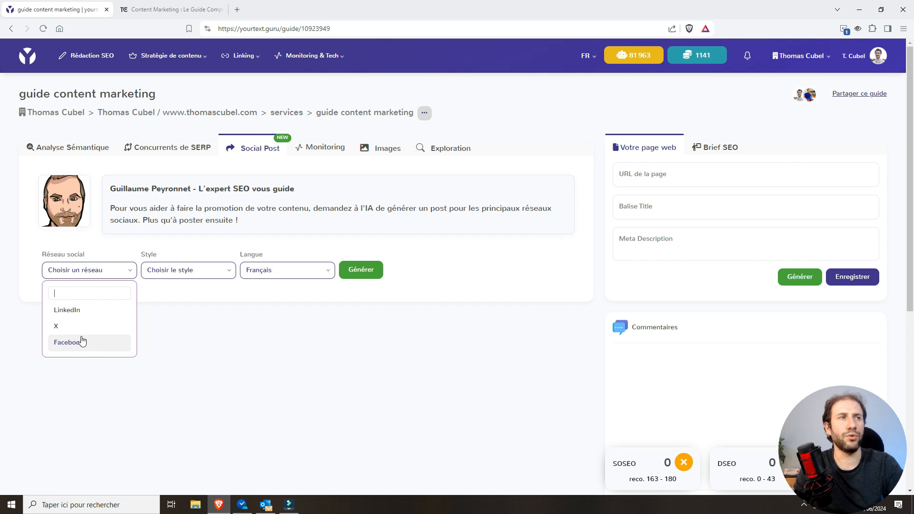
pyautogui.click(191, 271)
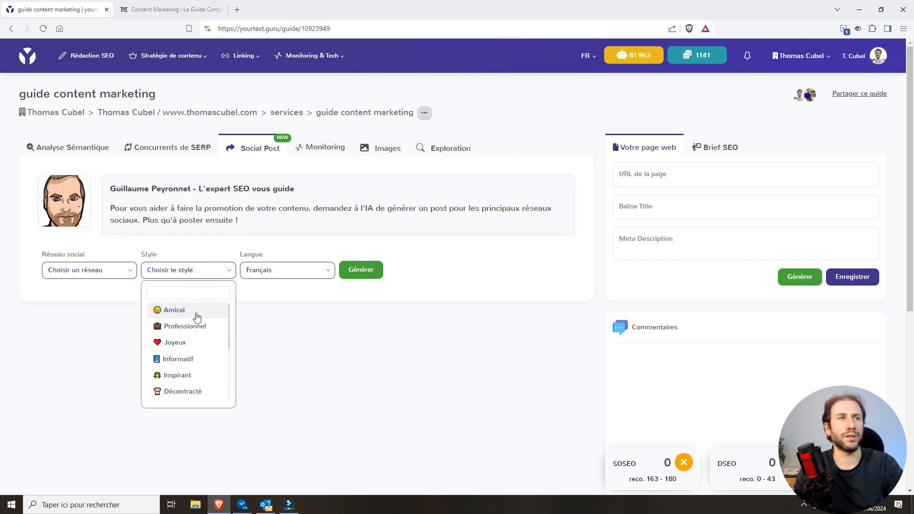
pyautogui.scroll(-3, 198, 384)
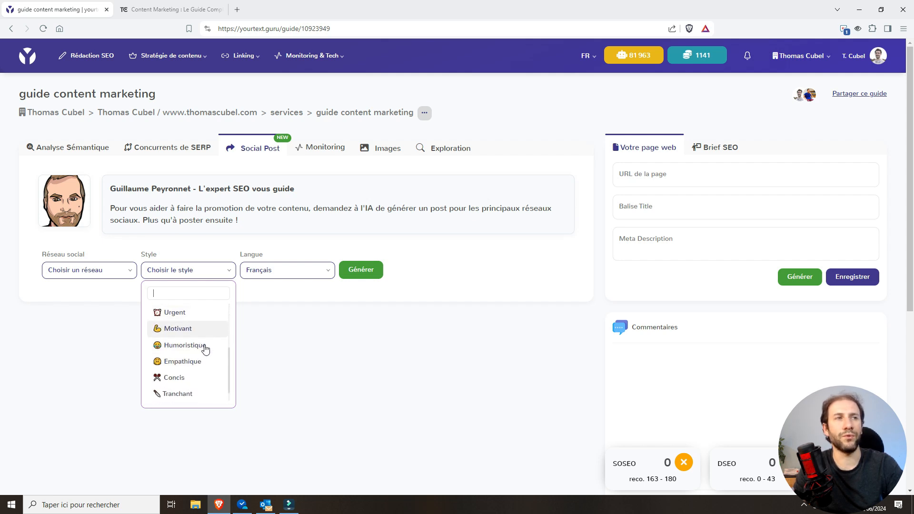
pyautogui.scroll(-1, 203, 351)
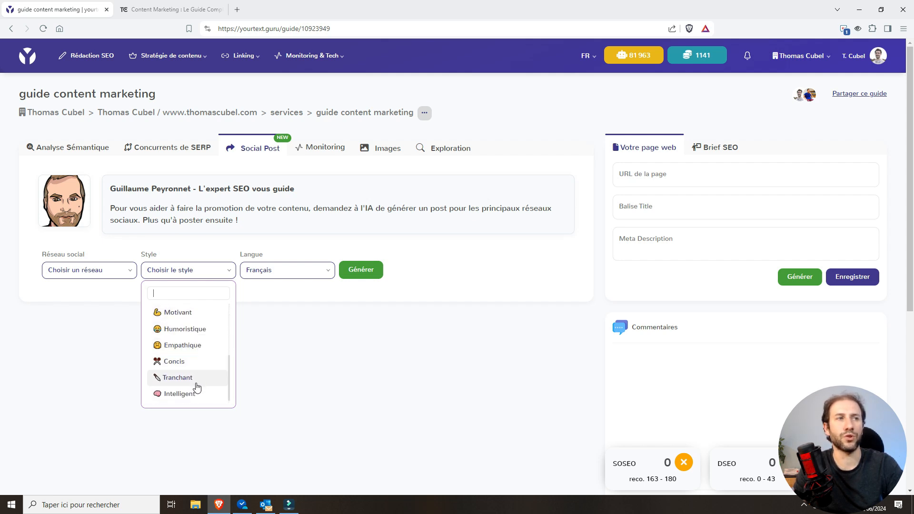
pyautogui.click(301, 270)
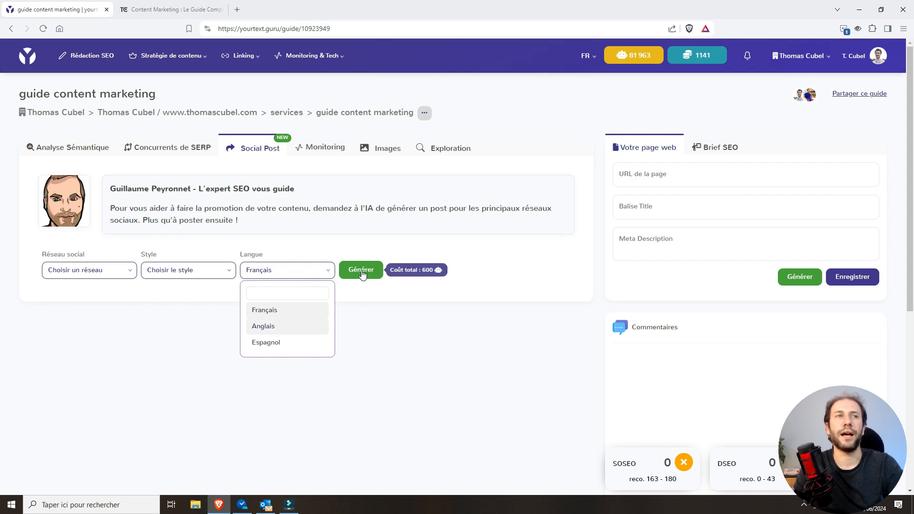
pyautogui.click(488, 259)
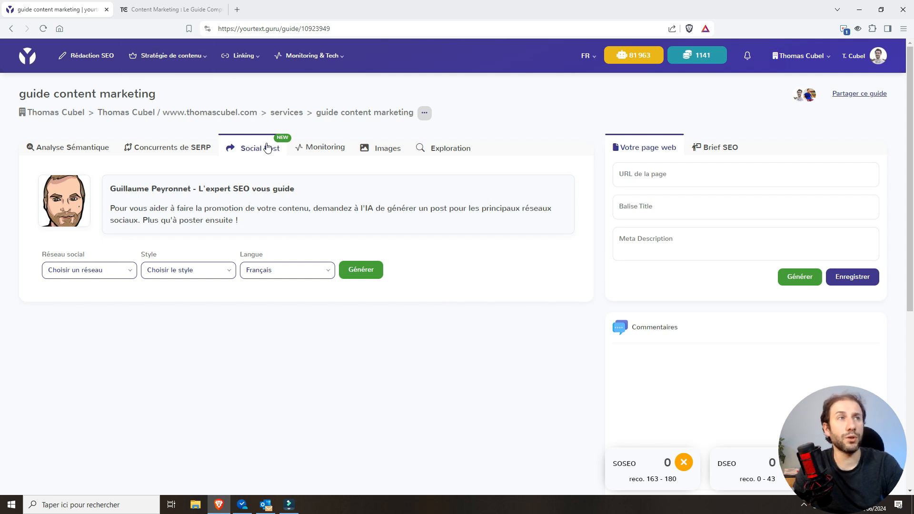
pyautogui.click(82, 276)
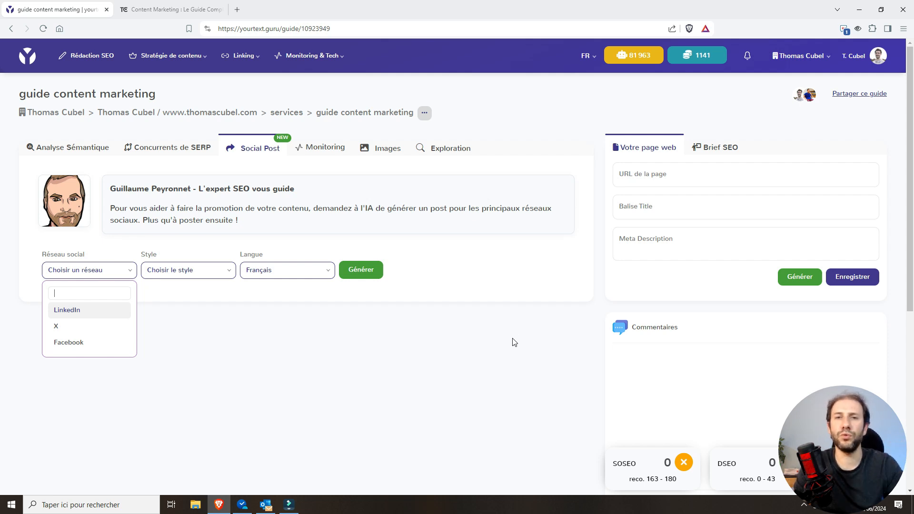
# Step: Return to the semantic analysis and place the cursor in the empty content editor
pyautogui.click(53, 148)
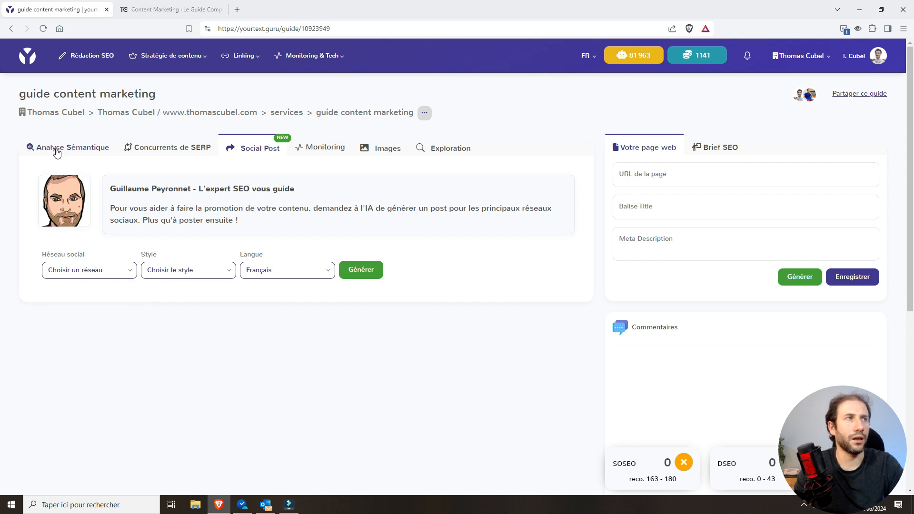
pyautogui.scroll(-3, 552, 316)
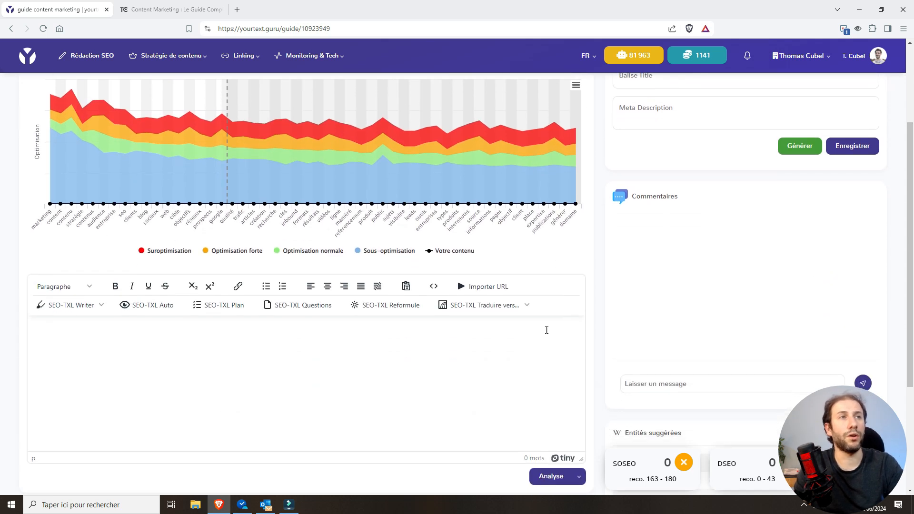
pyautogui.click(208, 351)
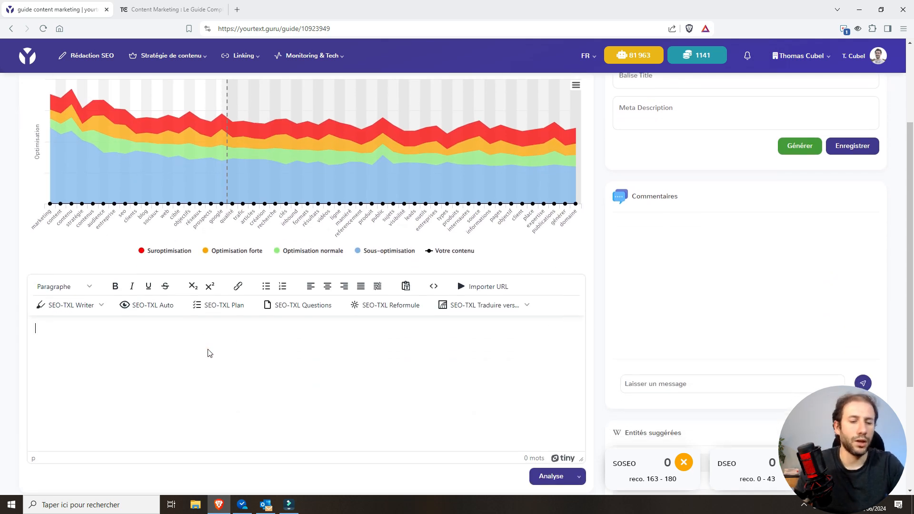
pyautogui.write('Bonjour')
pyautogui.hotkey('ctrl', 'a')
pyautogui.press('BackSpace')
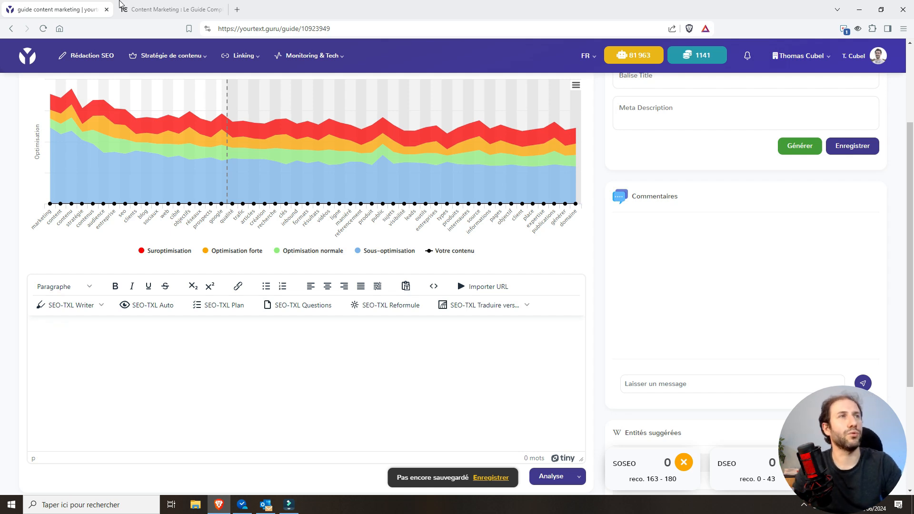
# Step: Copy the full "Content Marketing : Le Guide Complet de A à Z" article from its web page into the guide's content editor
pyautogui.click(122, 9)
pyautogui.moveTo(183, 150); pyautogui.dragTo(541, 342)
pyautogui.hotkey('ctrl', 'c')
pyautogui.click(72, 9)
pyautogui.click(197, 344)
pyautogui.hotkey('ctrl', 'v')
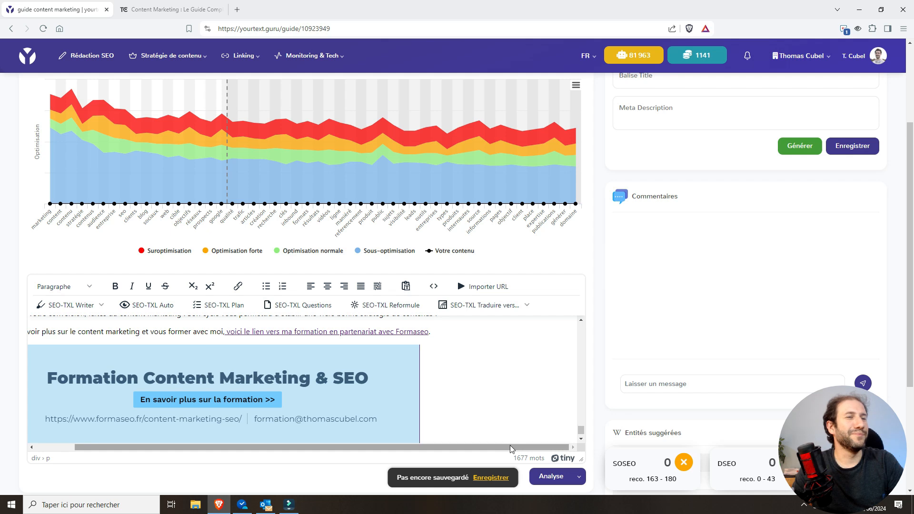
# Step: Run the semantic analysis on the pasted article and review its optimisation curve and scores
pyautogui.scroll(-1, 613, 335)
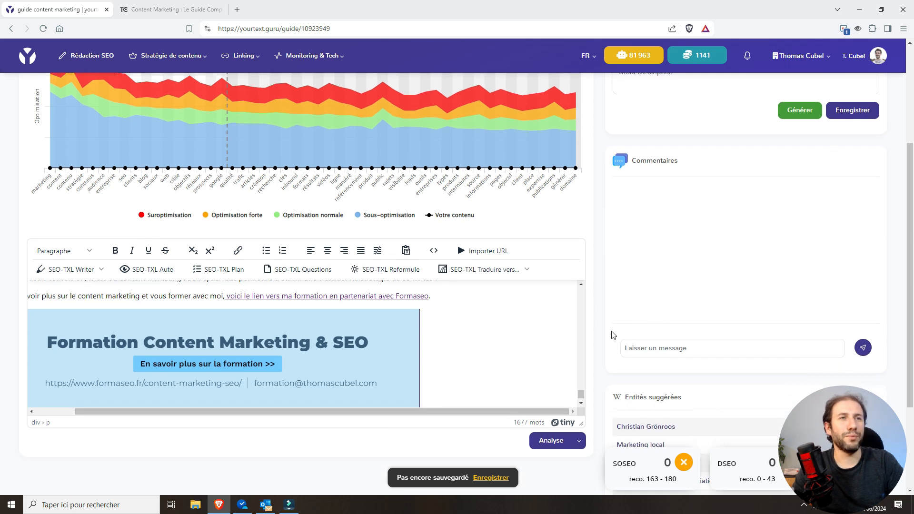
pyautogui.click(556, 441)
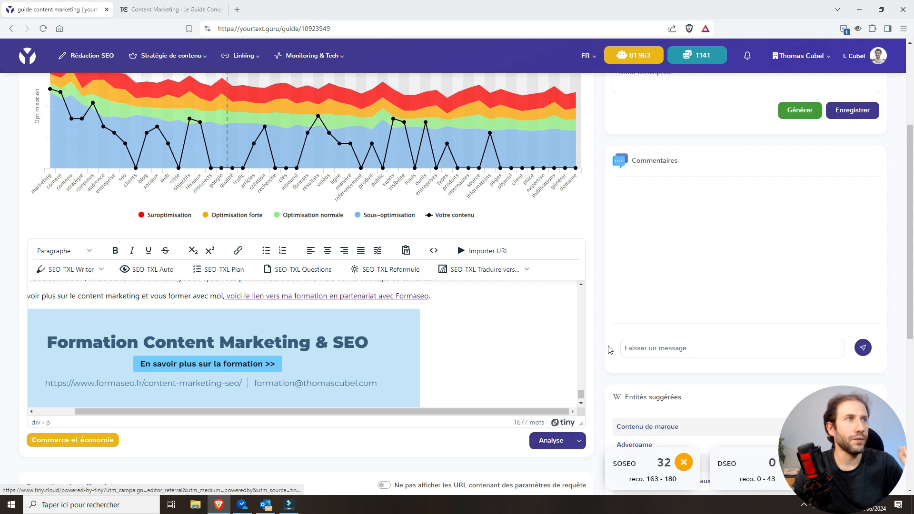
pyautogui.scroll(3, 595, 270)
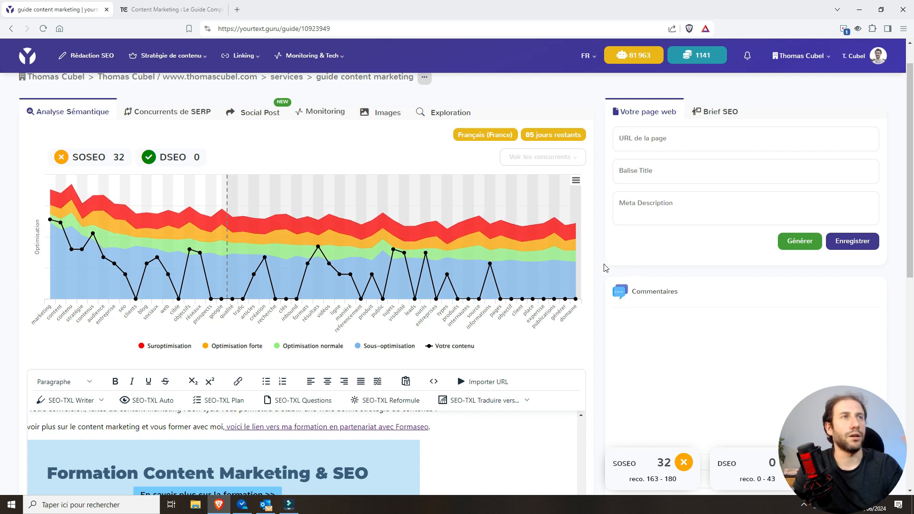
pyautogui.scroll(-10, 562, 429)
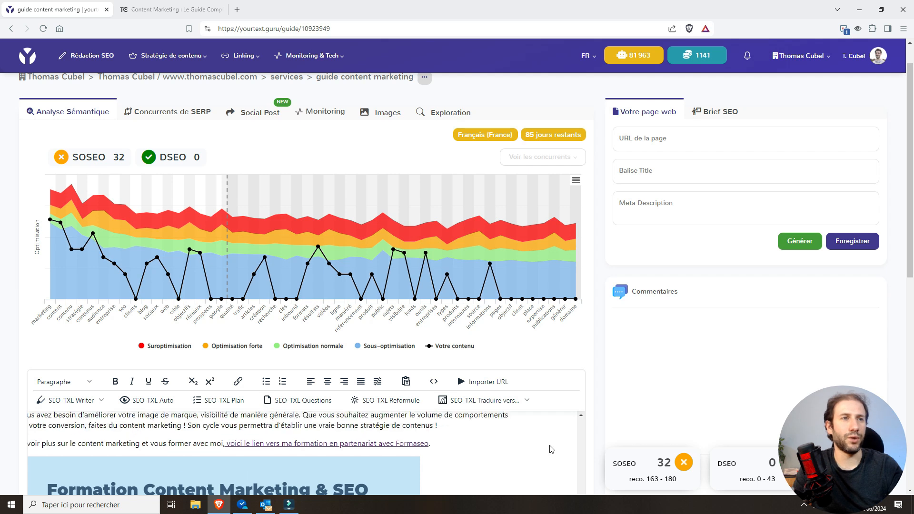
pyautogui.moveTo(581, 489); pyautogui.dragTo(613, 364)
pyautogui.scroll(1, 575, 338)
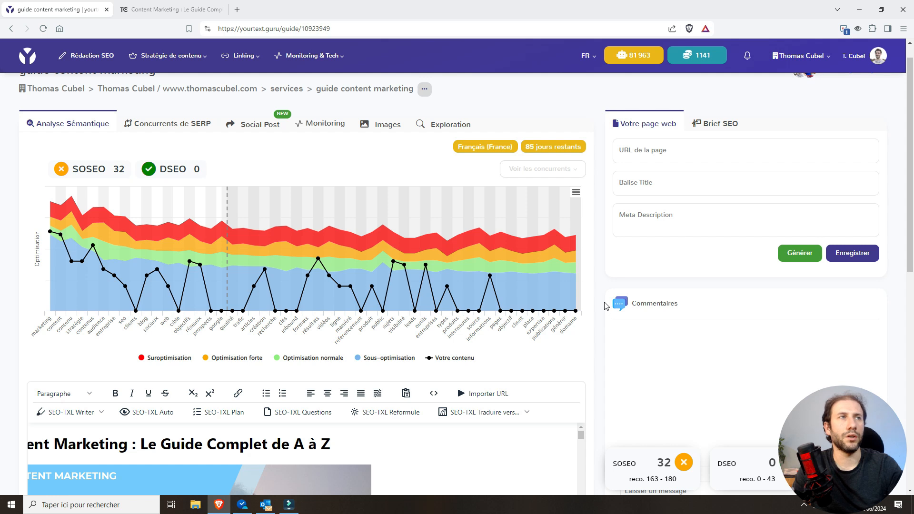
pyautogui.scroll(1, 603, 299)
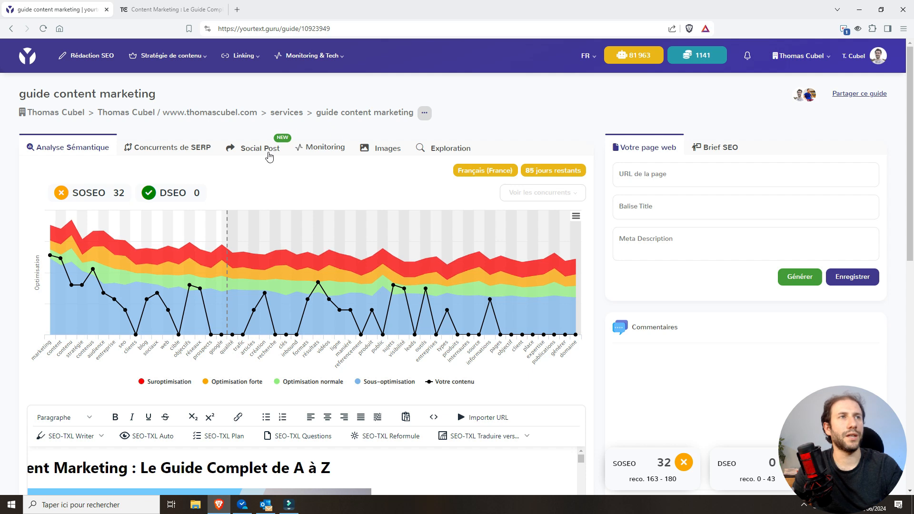
# Step: Generate a French Facebook post in the Amical style from the guide's content with the social post generator
pyautogui.click(269, 157)
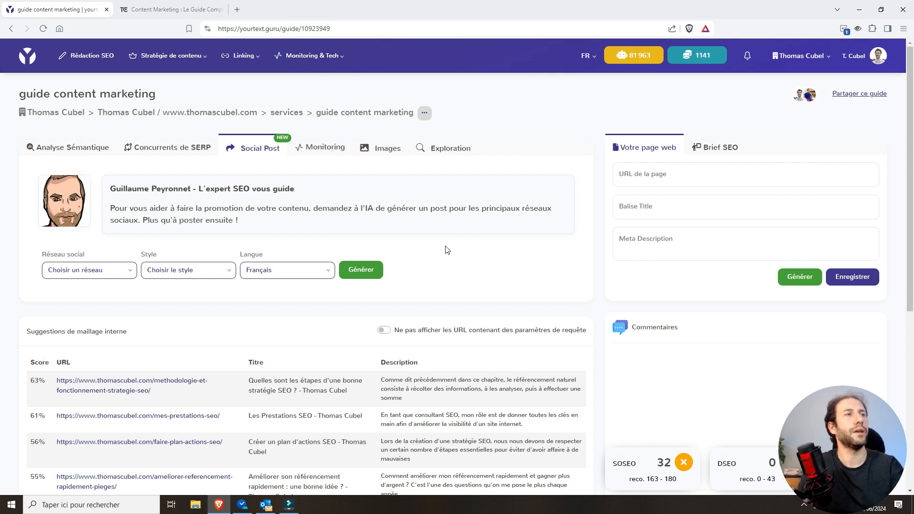
pyautogui.click(122, 273)
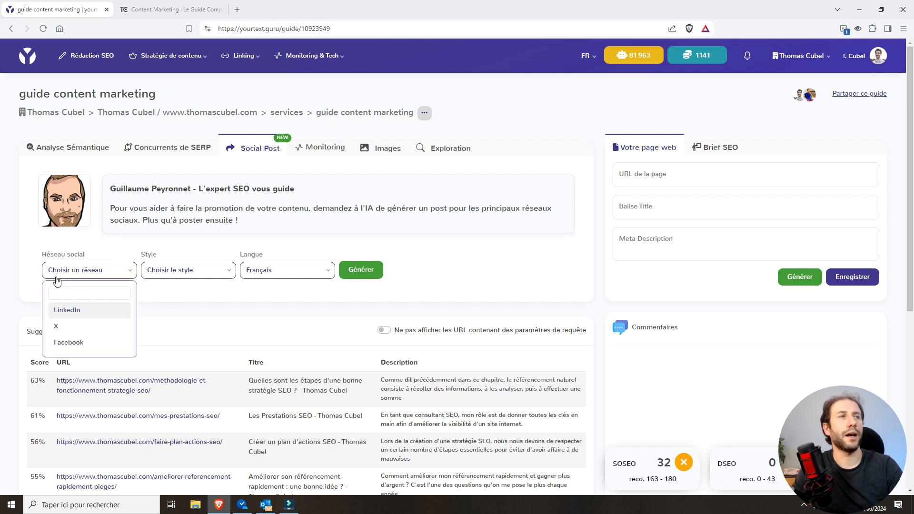
pyautogui.click(95, 343)
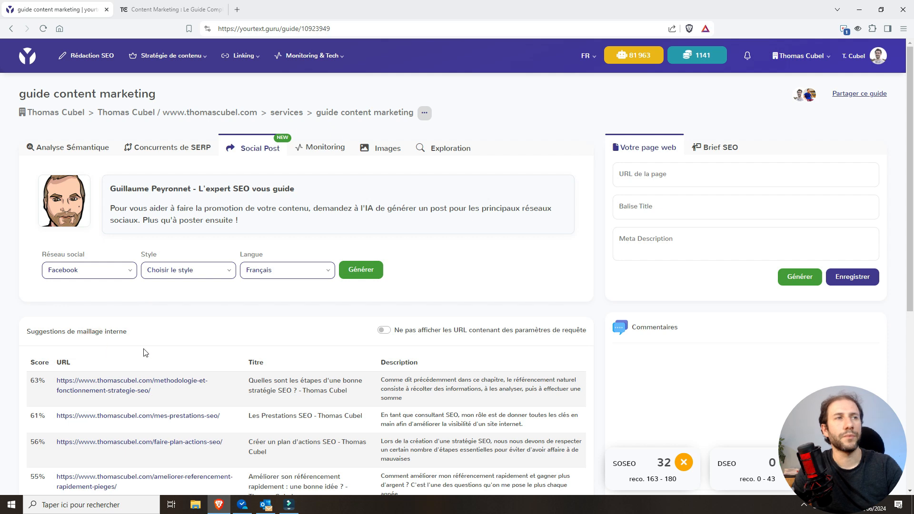
pyautogui.click(204, 279)
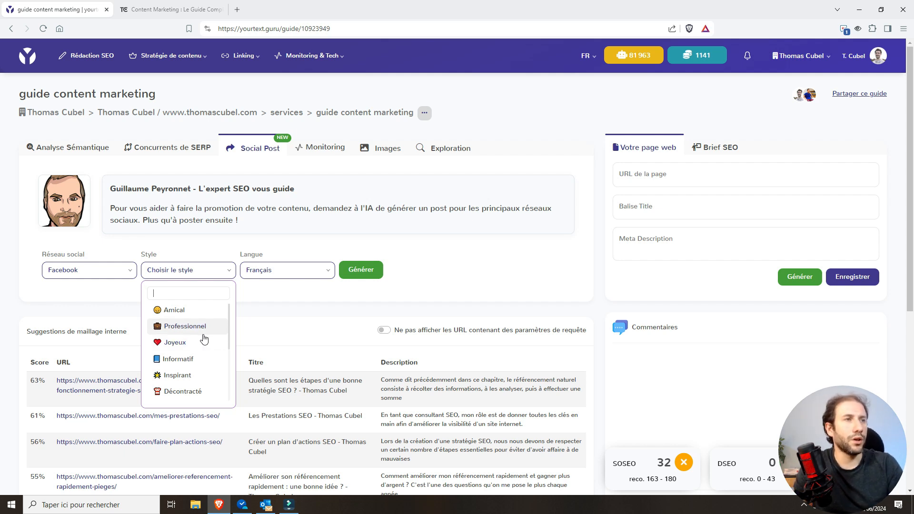
pyautogui.click(195, 313)
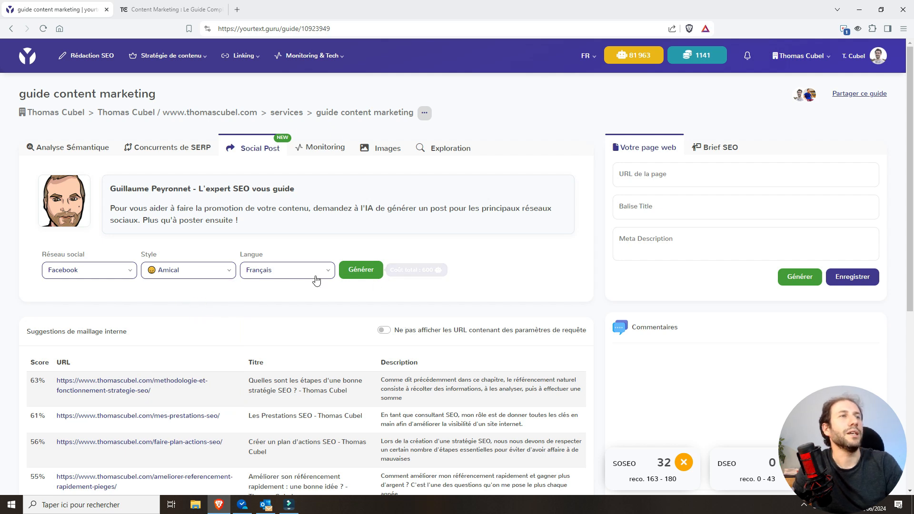
pyautogui.click(295, 270)
pyautogui.click(295, 271)
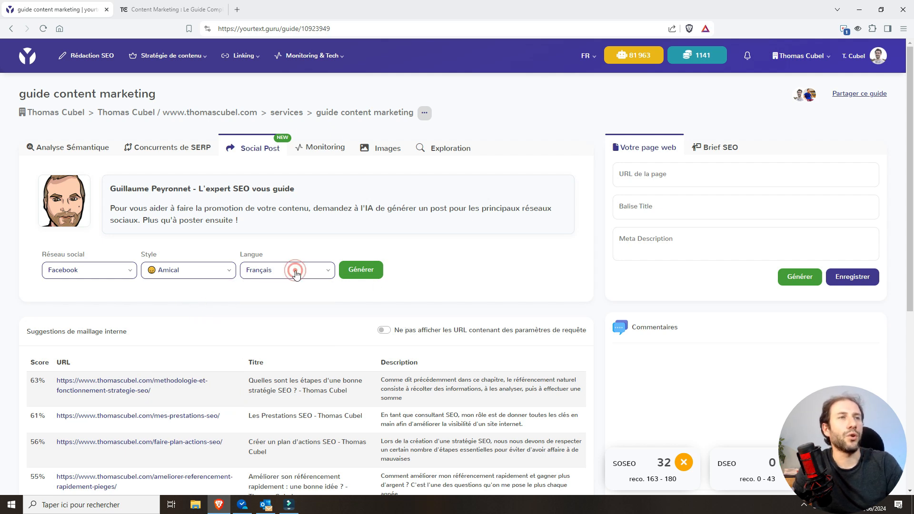
pyautogui.click(363, 272)
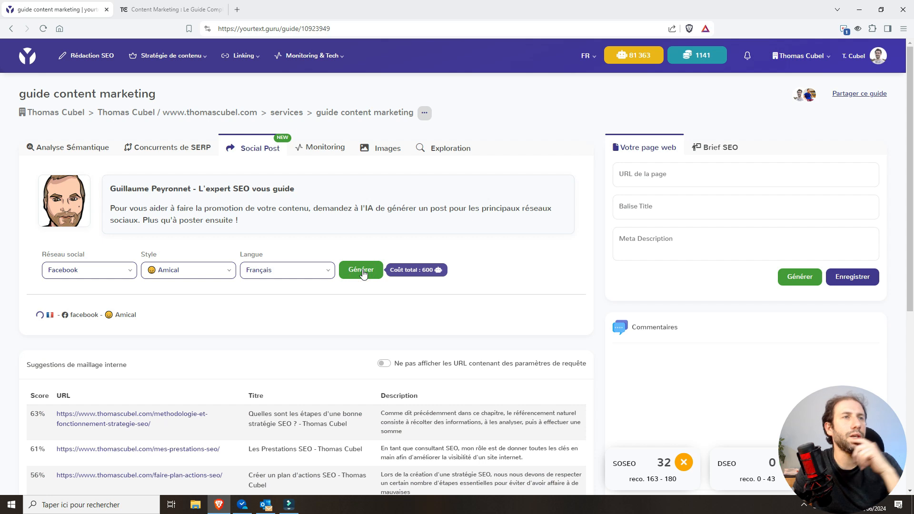
# Step: Generate two more French Facebook posts, one in the Joyeux style and one in the Décontracté style
pyautogui.click(213, 270)
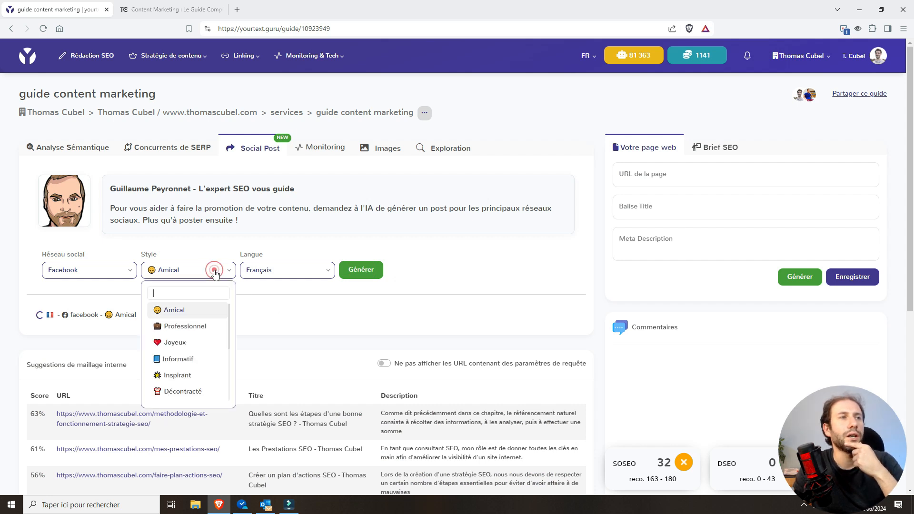
pyautogui.click(193, 343)
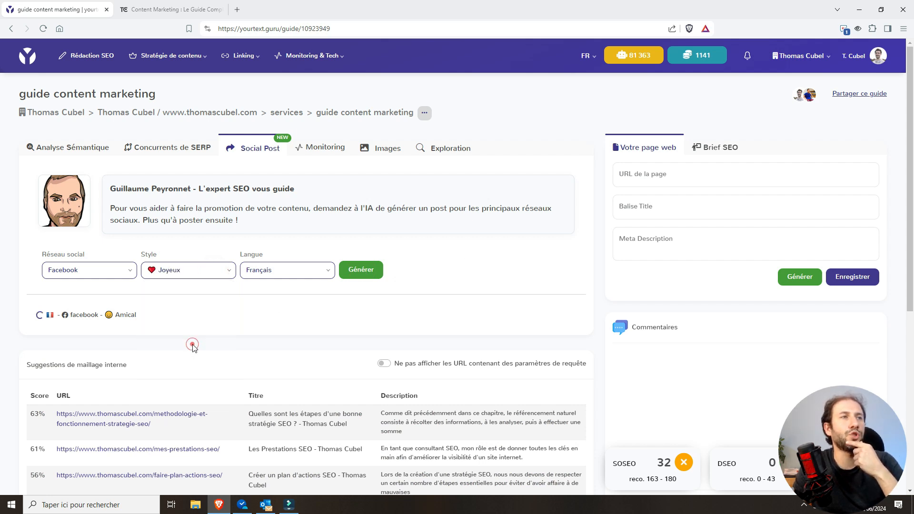
pyautogui.click(360, 274)
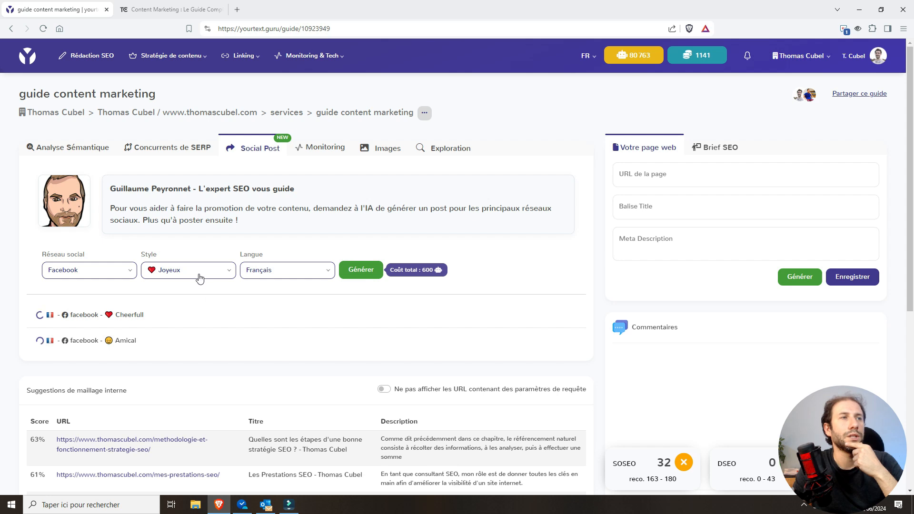
pyautogui.click(199, 271)
pyautogui.scroll(-3, 200, 343)
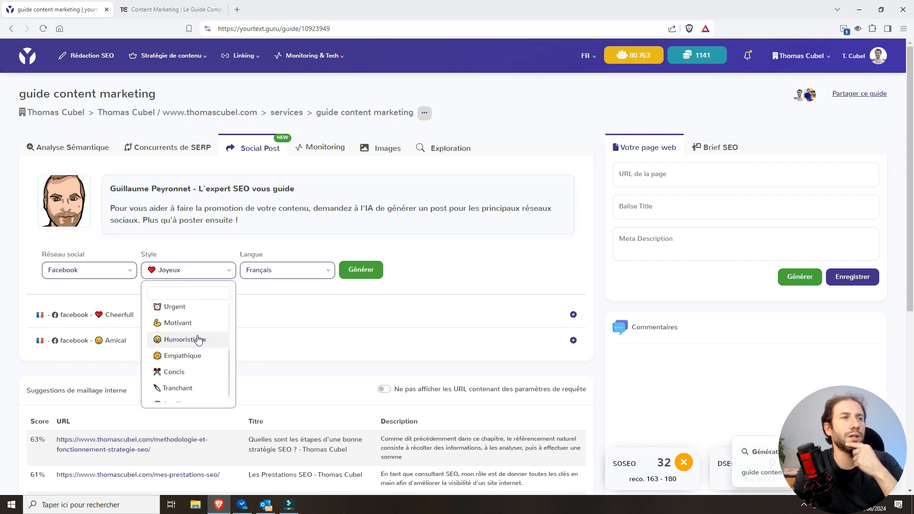
pyautogui.click(205, 354)
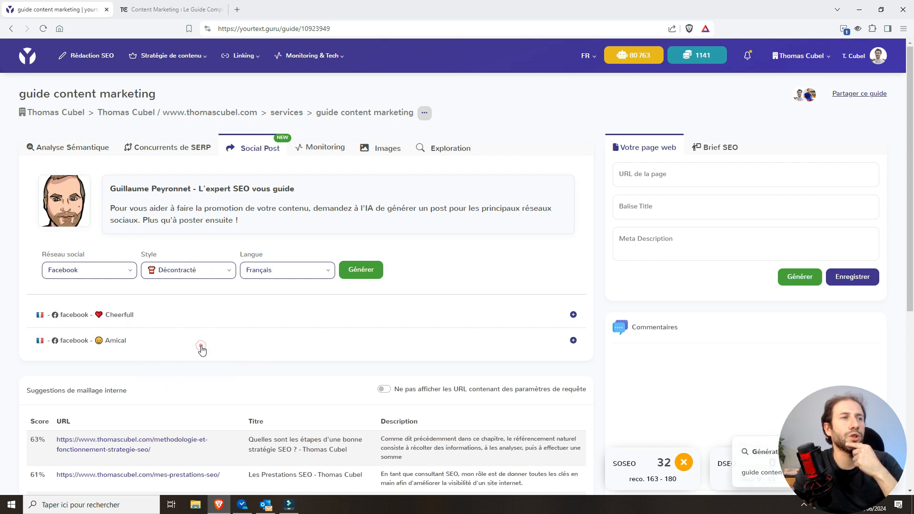
pyautogui.click(364, 272)
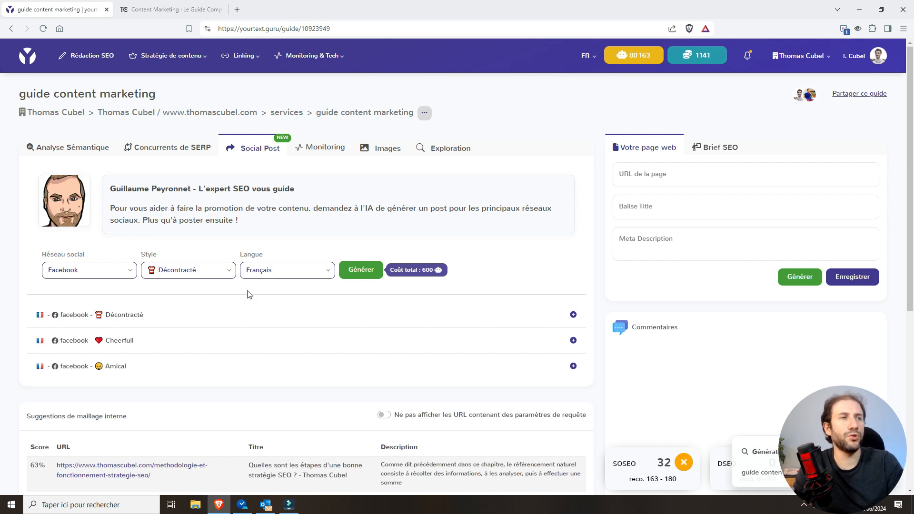
# Step: Expand the generated Facebook posts, view the text of the Décontracté version and collapse it again
pyautogui.click(572, 366)
pyautogui.click(573, 341)
pyautogui.click(573, 315)
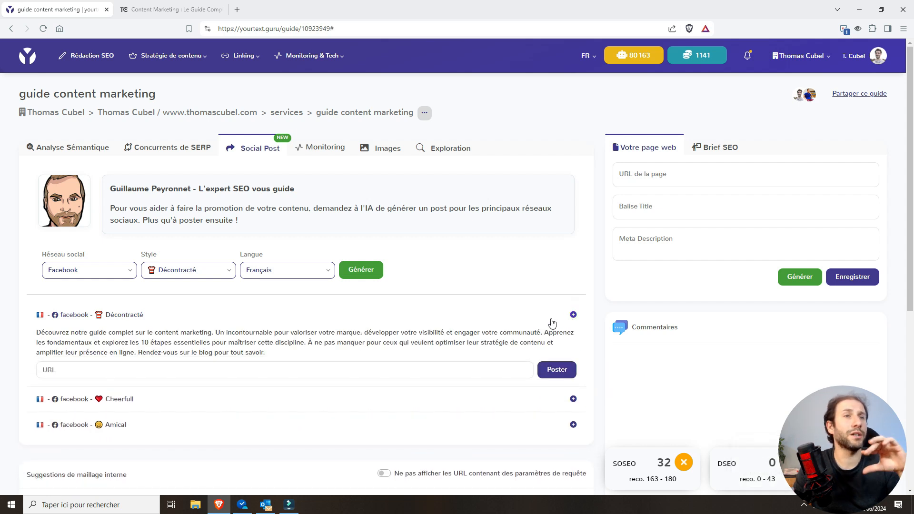
pyautogui.click(574, 315)
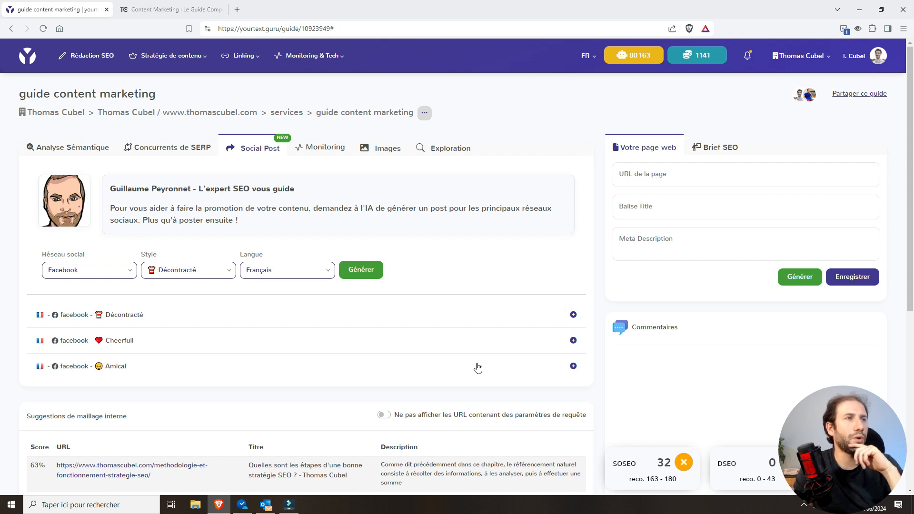
# Step: Generate French posts in the Décontracté style for X and for LinkedIn
pyautogui.click(107, 274)
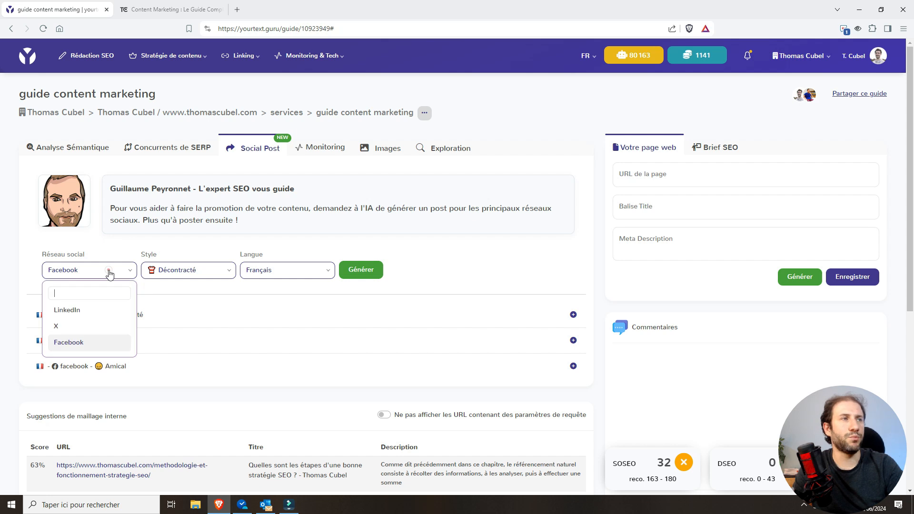
pyautogui.click(77, 325)
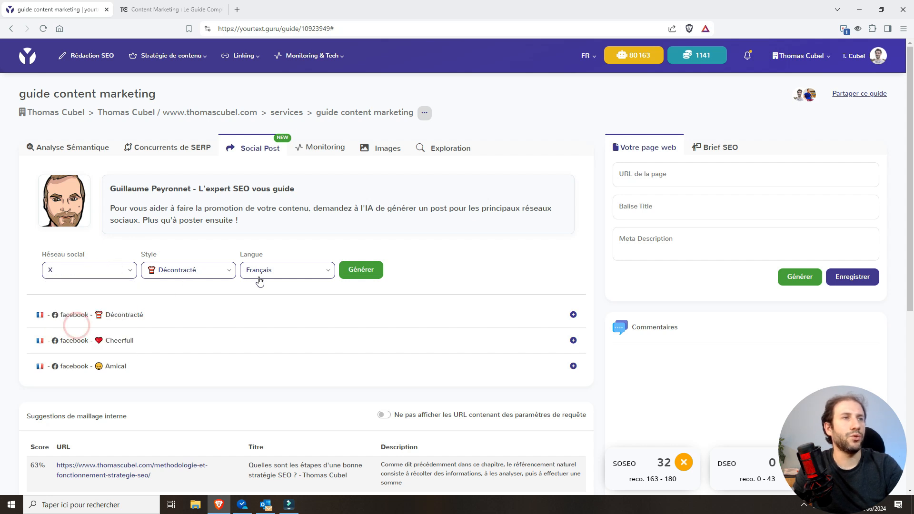
pyautogui.click(361, 270)
pyautogui.click(93, 270)
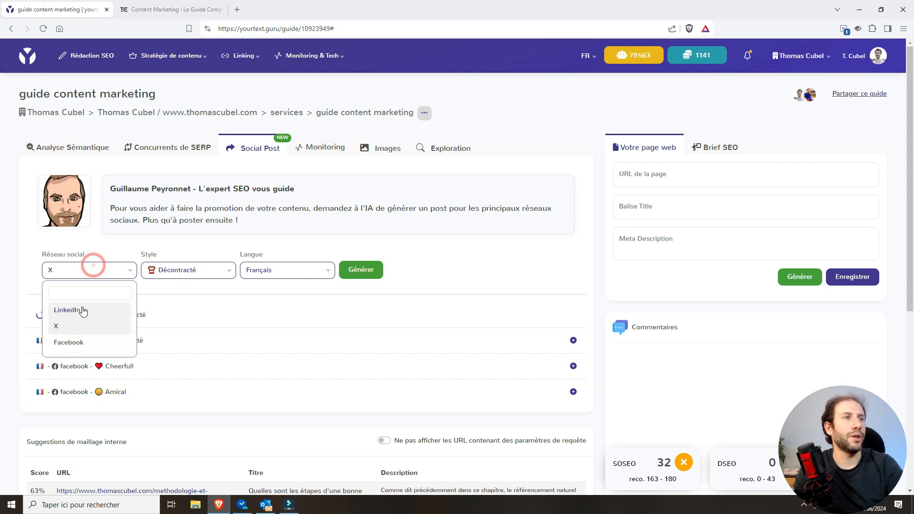
pyautogui.click(71, 310)
pyautogui.click(351, 270)
# Step: Generate two French posts for X, one in the Informatif style and one in the Concis style
pyautogui.click(109, 276)
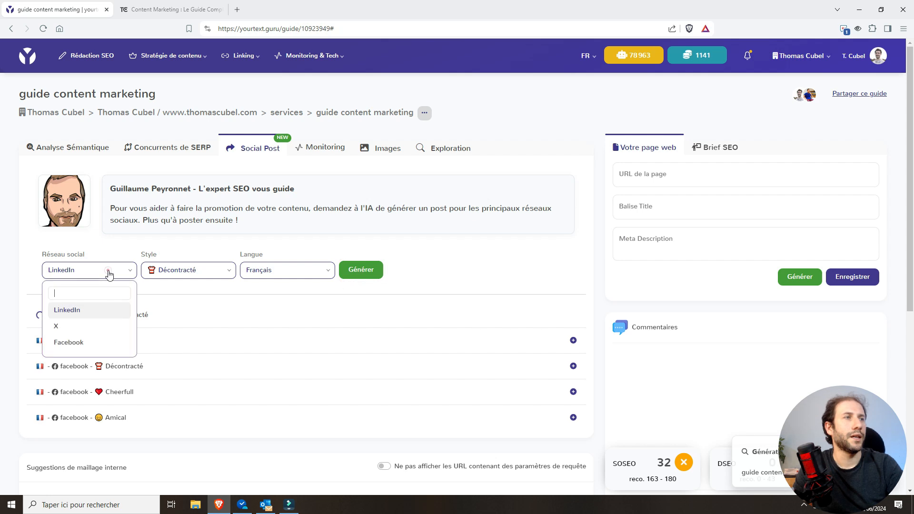
pyautogui.click(88, 322)
pyautogui.click(193, 274)
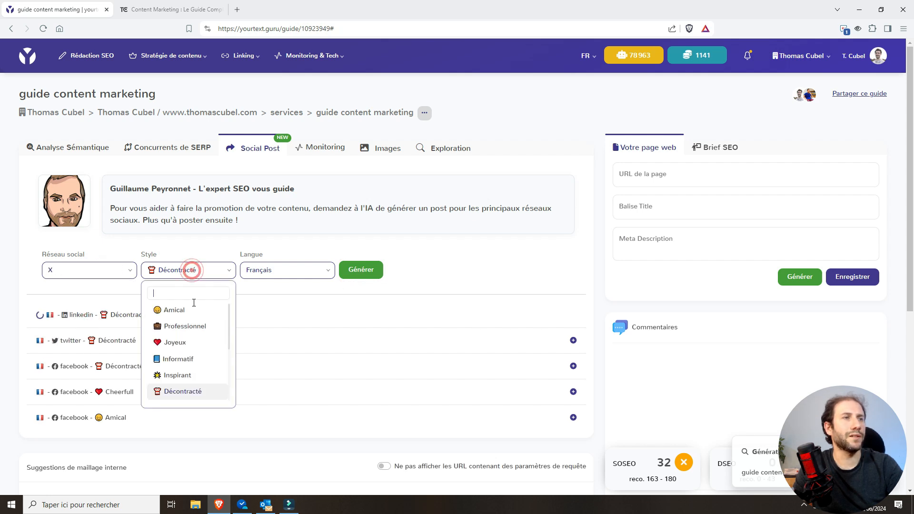
pyautogui.click(179, 359)
pyautogui.click(364, 276)
pyautogui.click(184, 269)
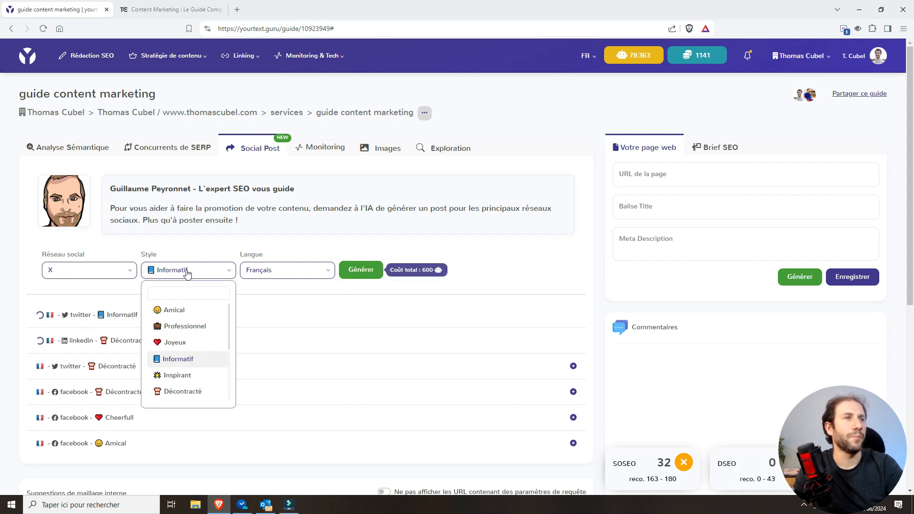
pyautogui.click(199, 362)
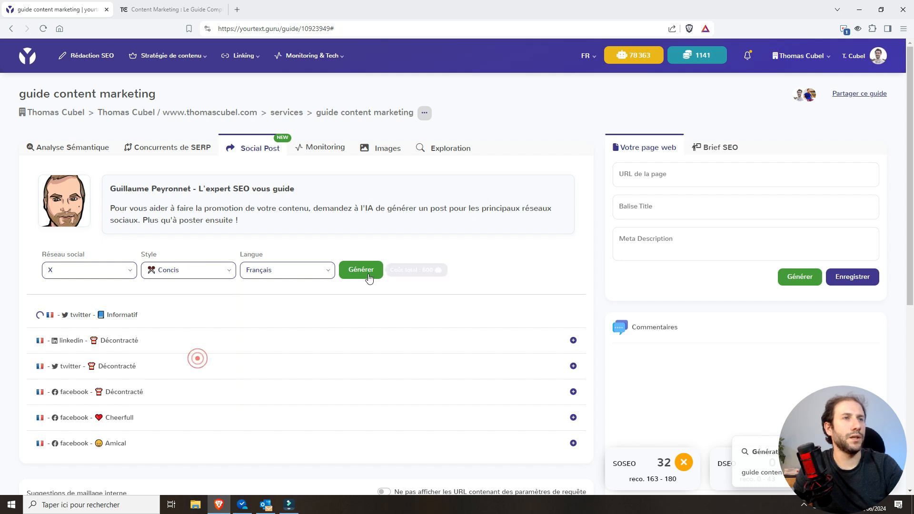
pyautogui.click(361, 270)
# Step: Generate two additional French posts for X in the Intelligent and Tranchant styles
pyautogui.click(213, 270)
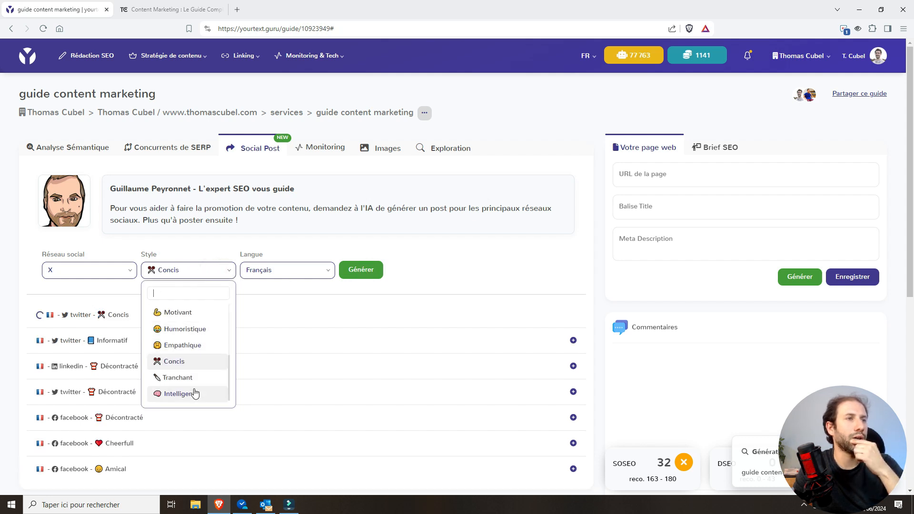
pyautogui.click(192, 393)
pyautogui.click(376, 271)
pyautogui.click(223, 270)
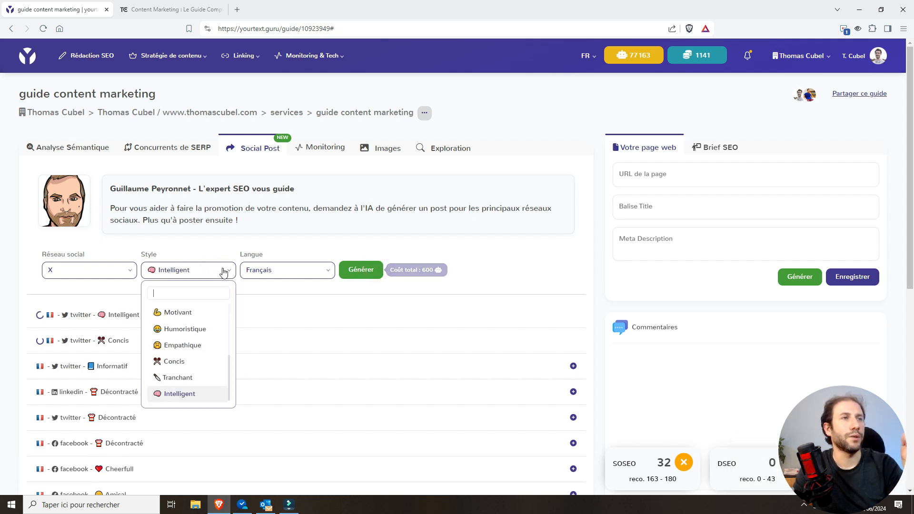
pyautogui.click(196, 378)
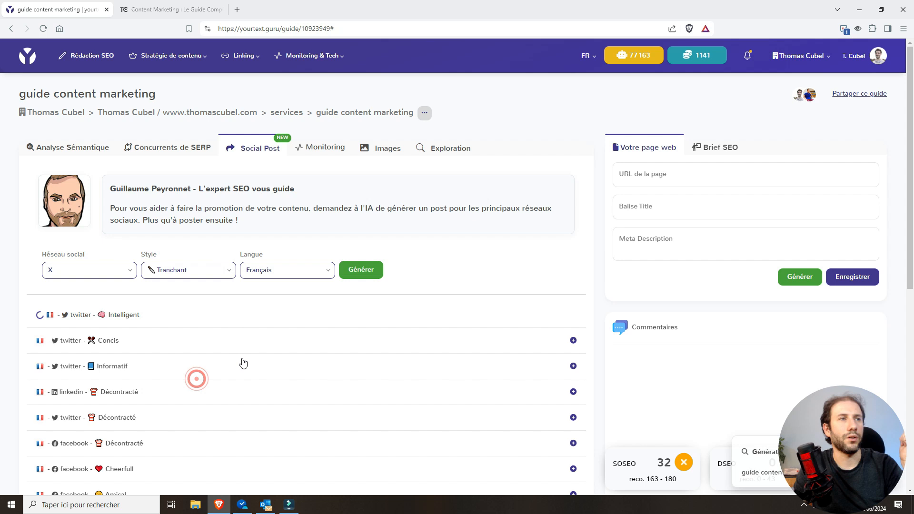
pyautogui.click(368, 272)
# Step: Switch the social network to LinkedIn and generate a French post in the Professionnel style
pyautogui.click(217, 269)
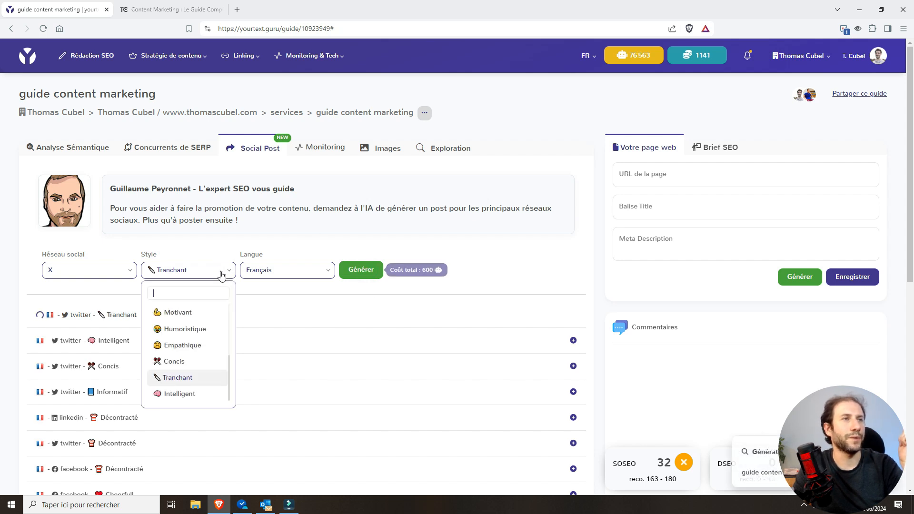
pyautogui.click(105, 266)
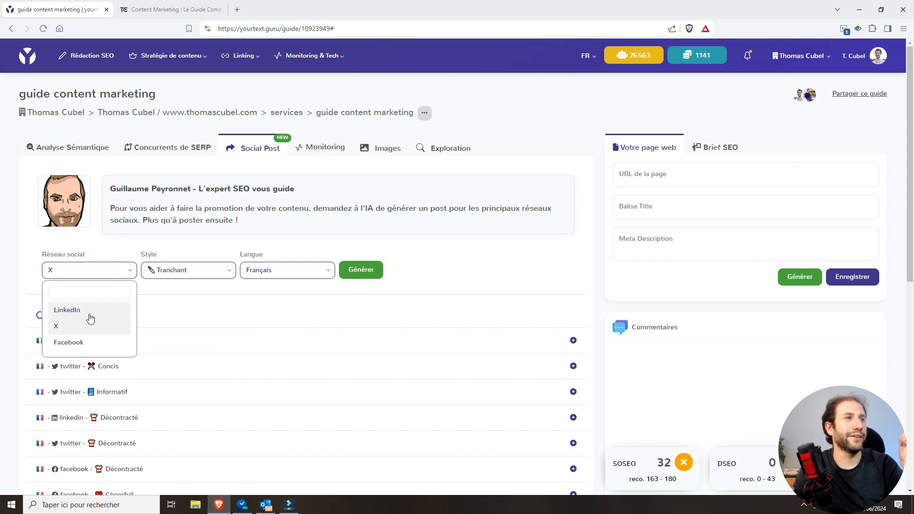
pyautogui.click(88, 310)
pyautogui.click(218, 270)
pyautogui.scroll(4, 199, 350)
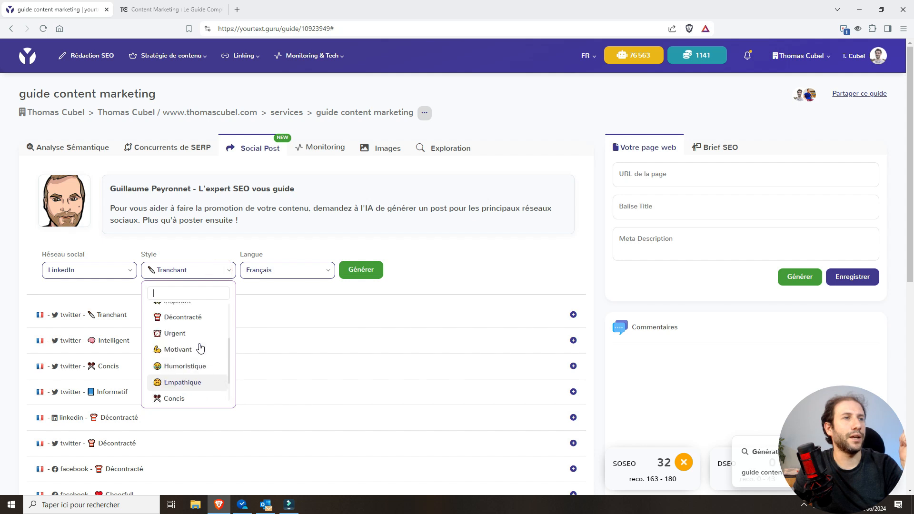
pyautogui.click(204, 327)
pyautogui.click(364, 270)
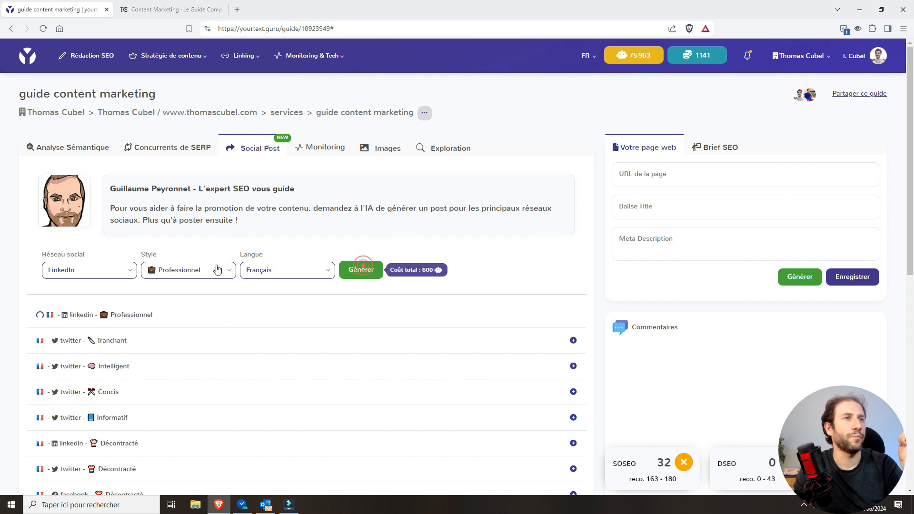
# Step: Generate two further French LinkedIn posts, one in the Motivant style and one in the Inspirant style
pyautogui.click(214, 270)
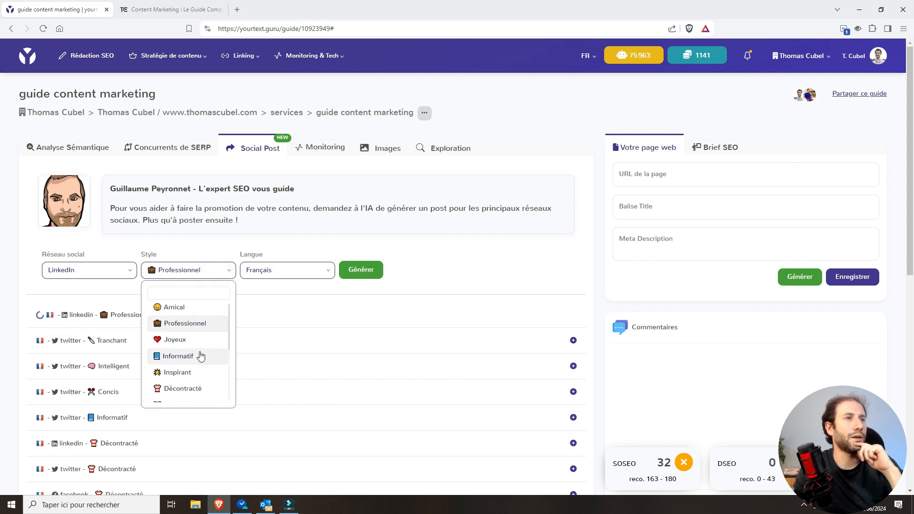
pyautogui.scroll(-2, 199, 353)
pyautogui.click(188, 375)
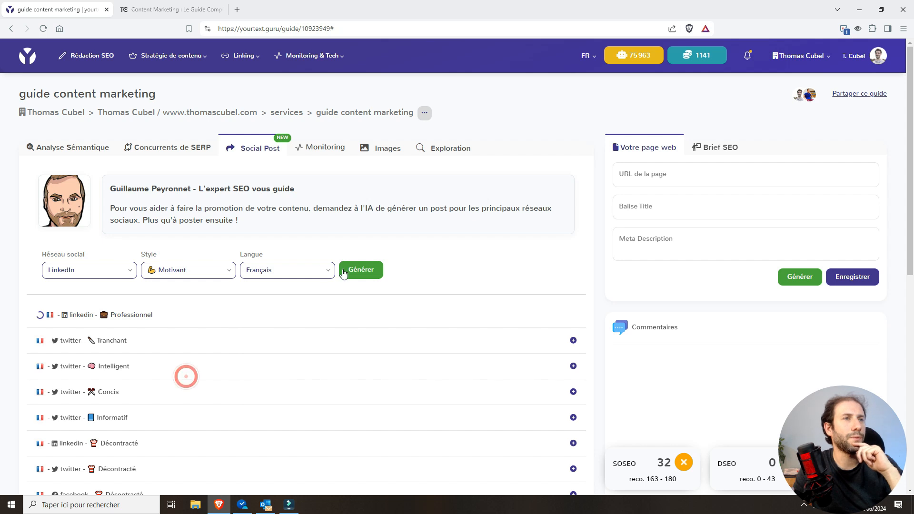
pyautogui.click(361, 269)
pyautogui.click(208, 270)
pyautogui.scroll(-2, 210, 272)
pyautogui.scroll(-1, 203, 265)
pyautogui.scroll(3, 195, 255)
pyautogui.click(188, 263)
pyautogui.click(368, 167)
# Step: Open the generated Amical post for Facebook in the results list and read its full text
pyautogui.scroll(-2, 503, 216)
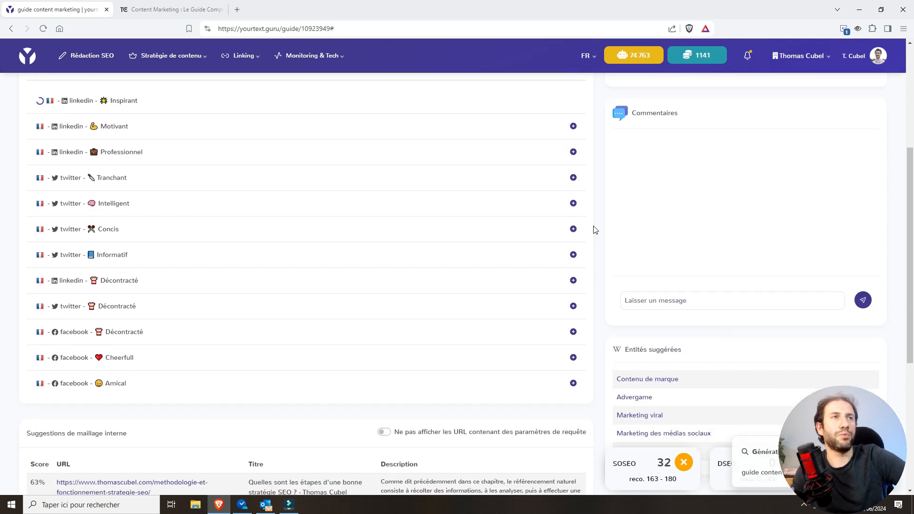
pyautogui.scroll(1, 595, 230)
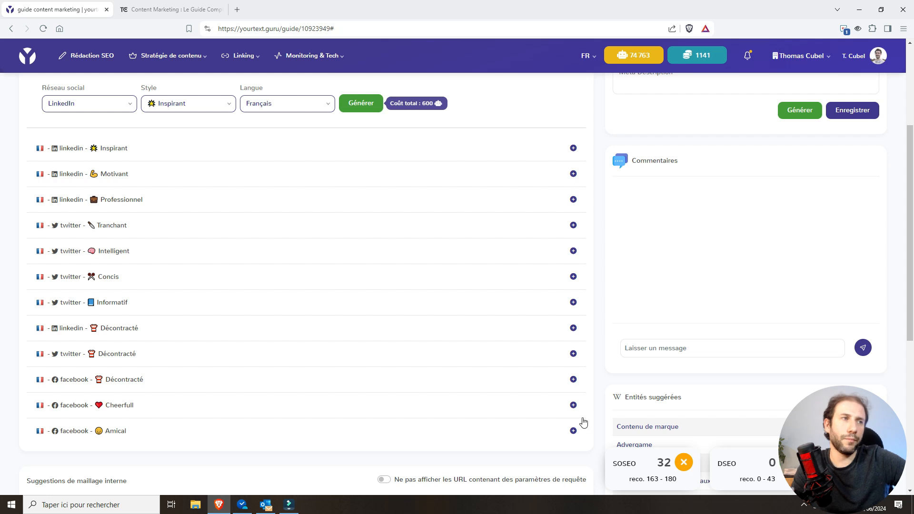
pyautogui.scroll(-2, 597, 367)
pyautogui.click(573, 358)
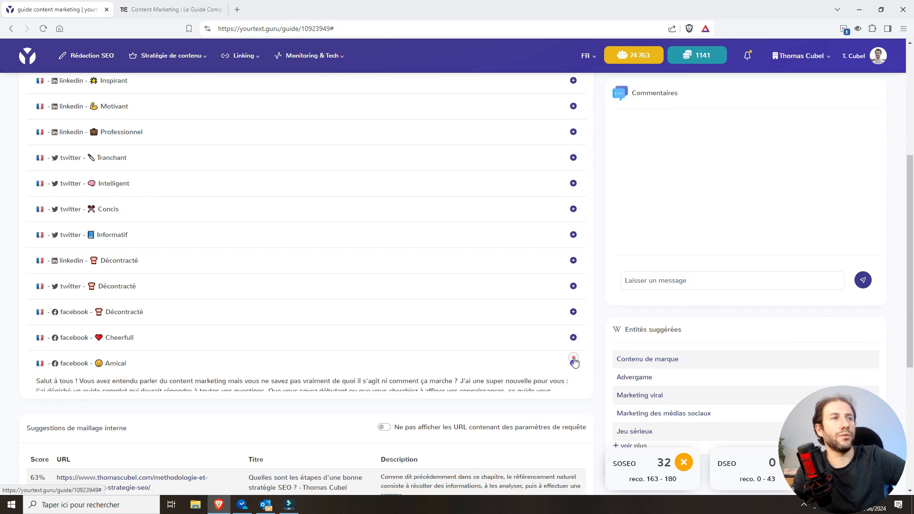
pyautogui.scroll(-6, 595, 292)
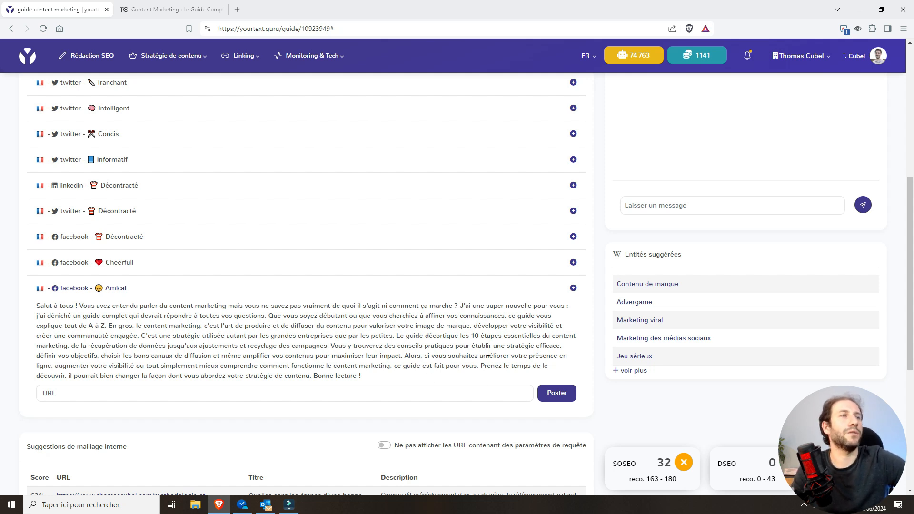
pyautogui.click(156, 391)
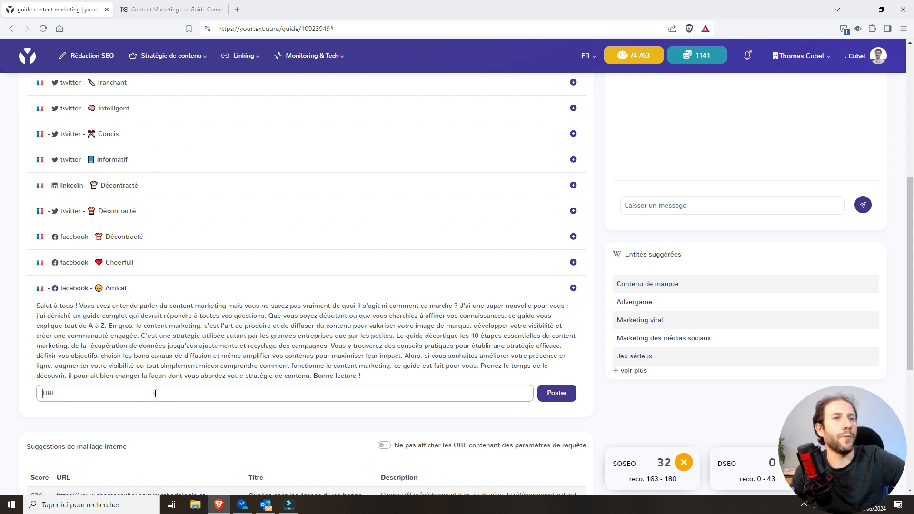
pyautogui.click(562, 397)
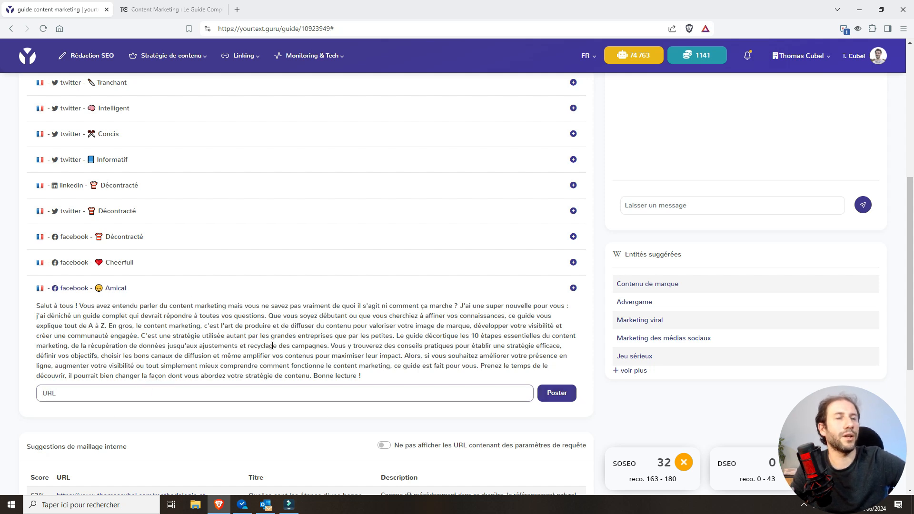
# Step: Open the generated Facebook posts in the Cheerfull and Décontracté styles one after the other and read their texts
pyautogui.click(573, 263)
pyautogui.scroll(-2, 592, 324)
pyautogui.scroll(-4, 592, 324)
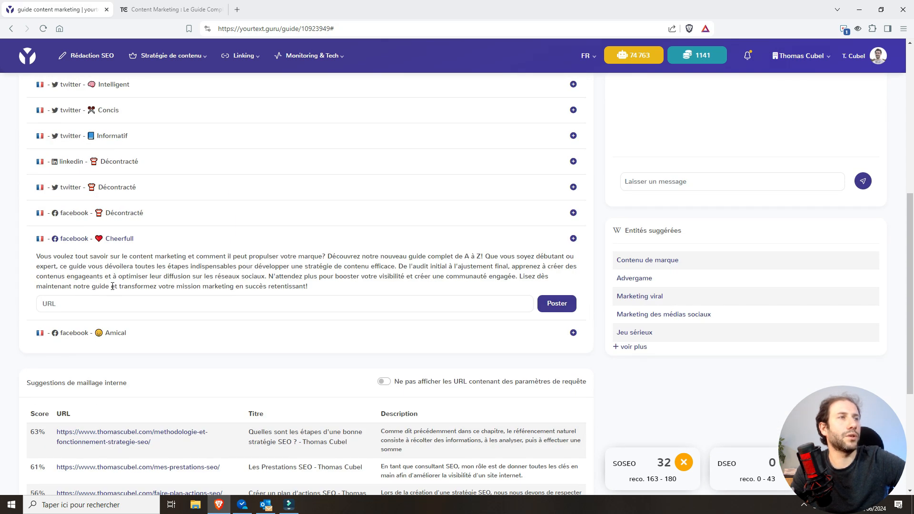
pyautogui.scroll(1, 70, 275)
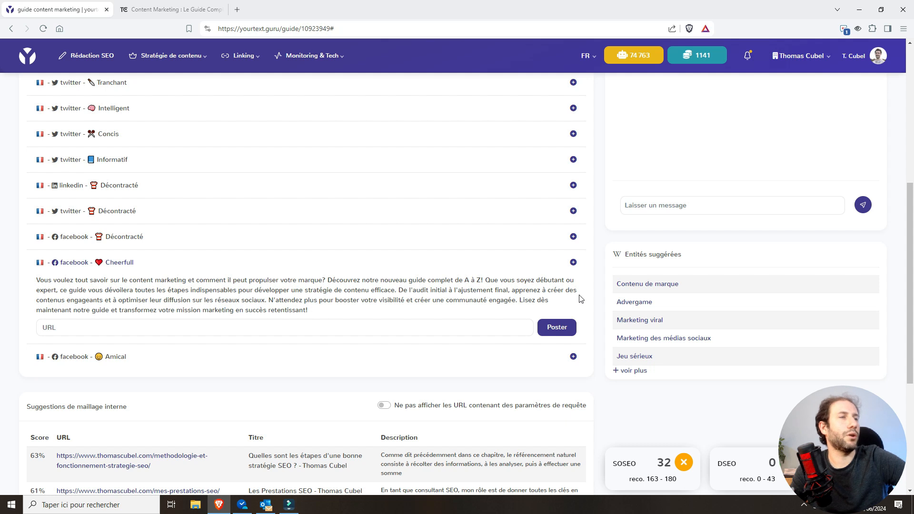
pyautogui.click(573, 237)
pyautogui.scroll(-5, 595, 309)
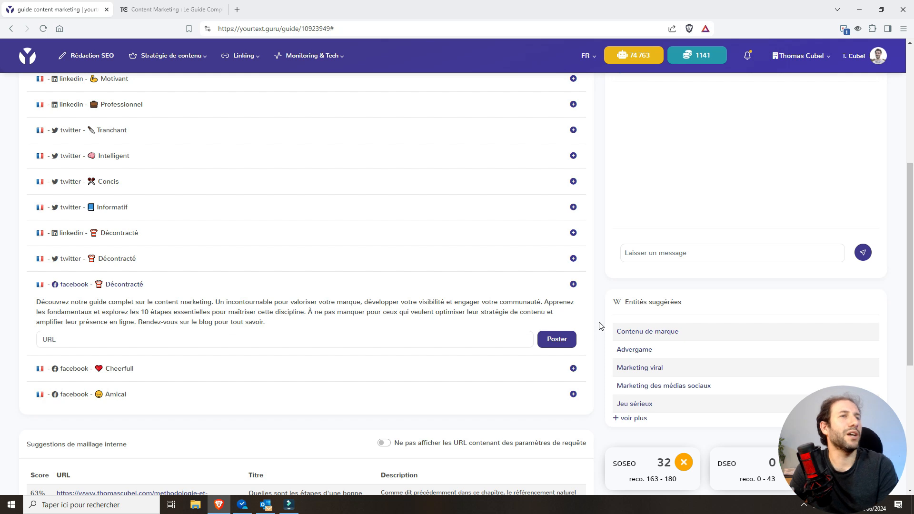
# Step: Read the Décontracté versions generated for X and LinkedIn to compare them with the Facebook one
pyautogui.click(572, 258)
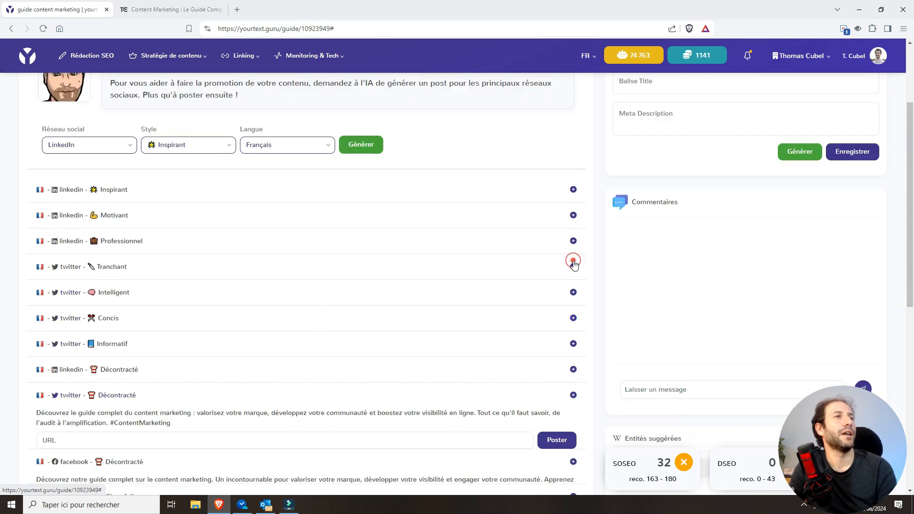
pyautogui.scroll(-3, 598, 285)
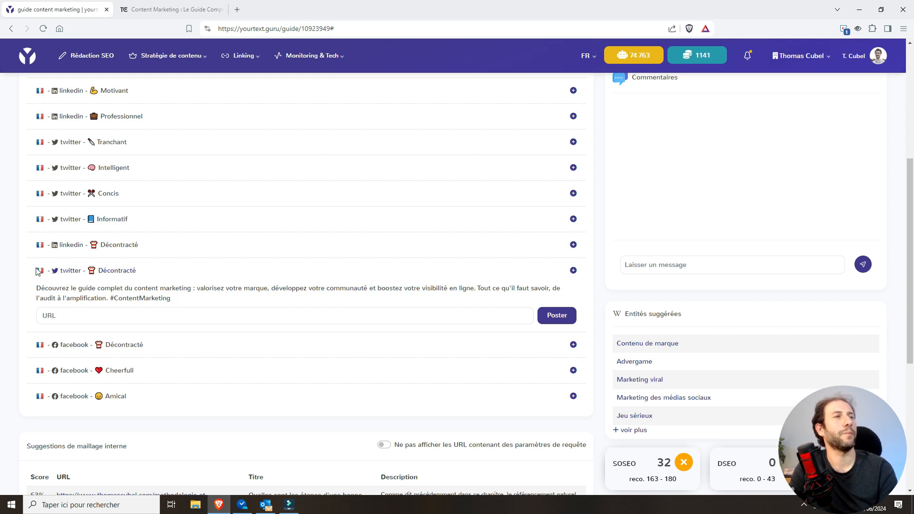
pyautogui.click(574, 245)
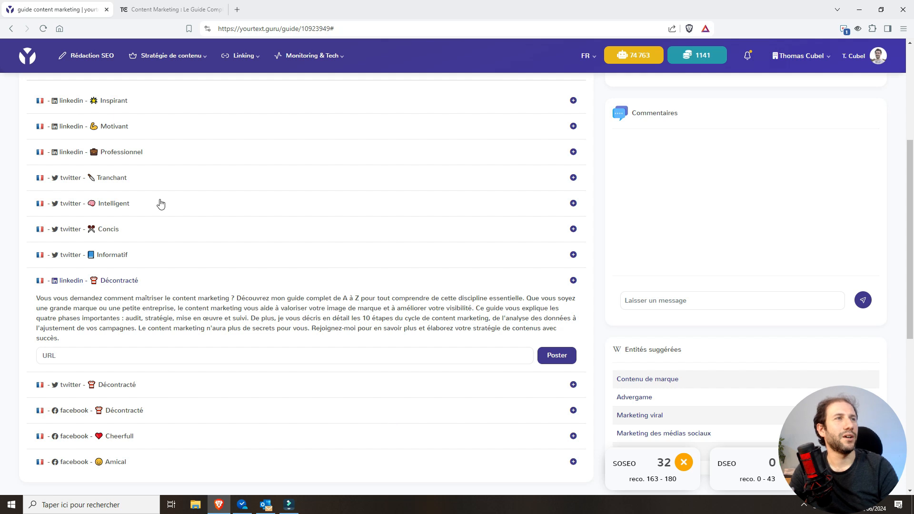
# Step: Read the generated LinkedIn posts in the Professionnel and Motivant styles, and collapse the Motivant post
pyautogui.click(572, 152)
pyautogui.scroll(3, 563, 228)
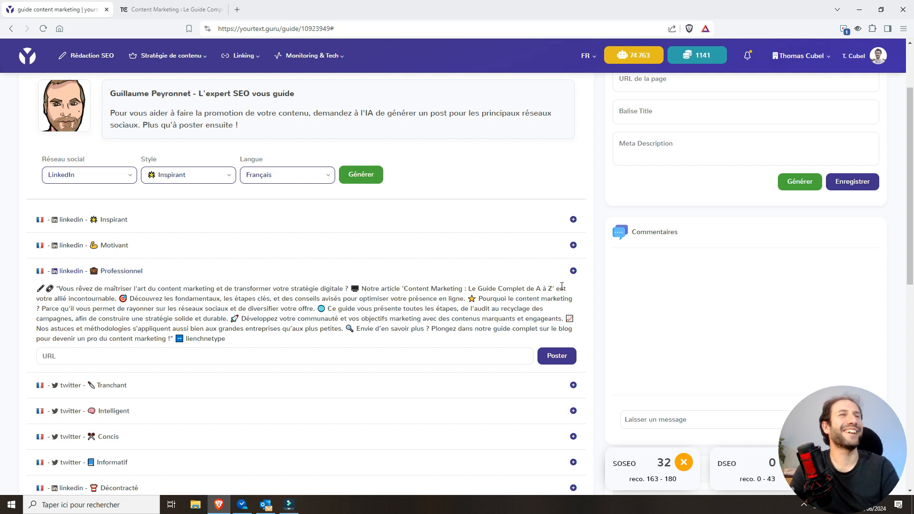
pyautogui.click(573, 245)
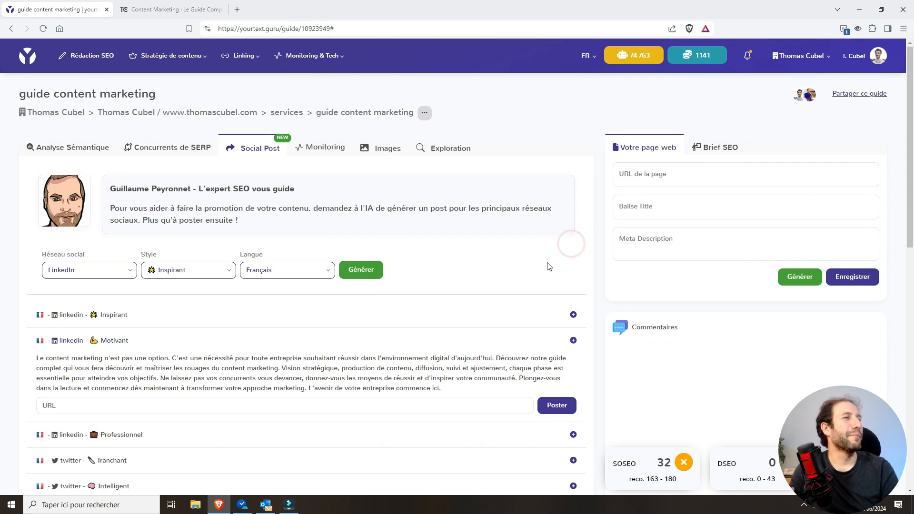
pyautogui.scroll(-2, 548, 262)
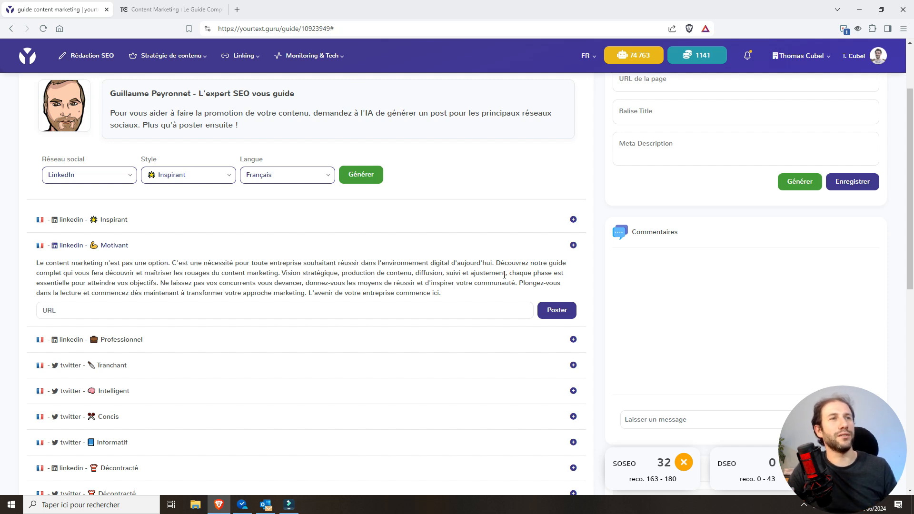
pyautogui.click(573, 245)
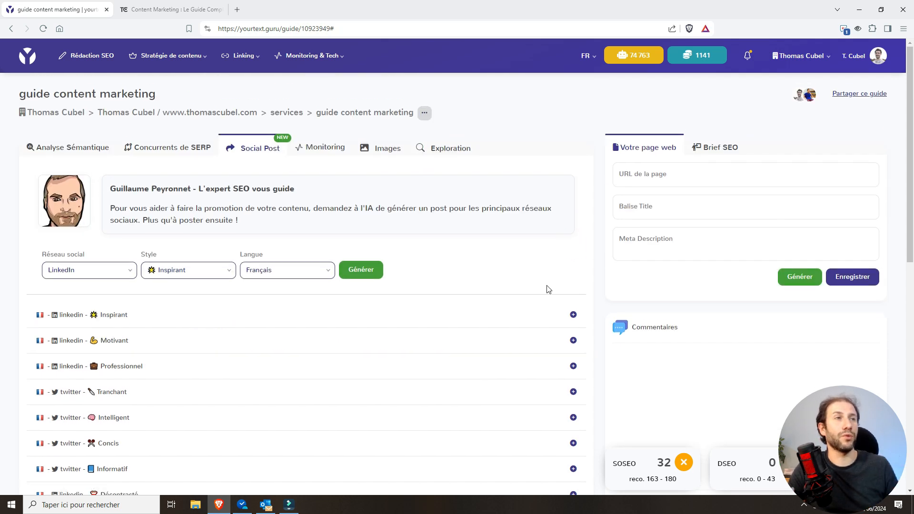